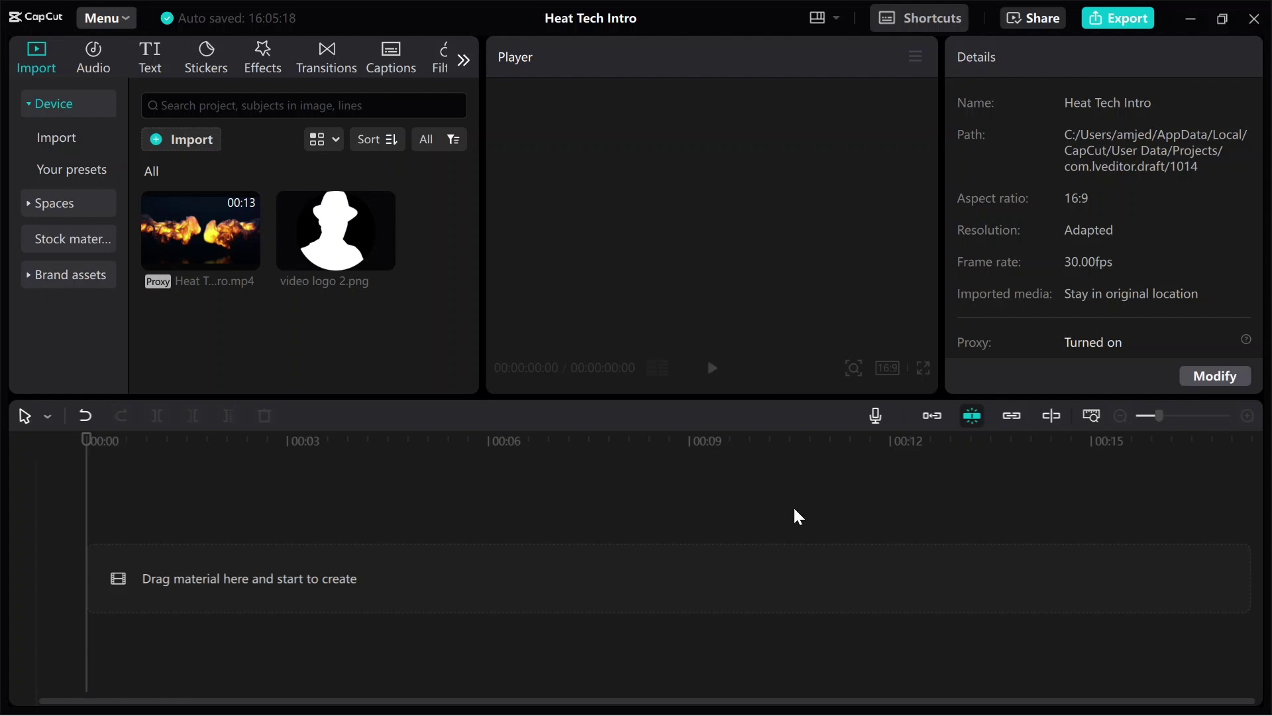
Step: Switch from CapCut to Chrome showing Pixabay's intro video search results
click(805, 703)
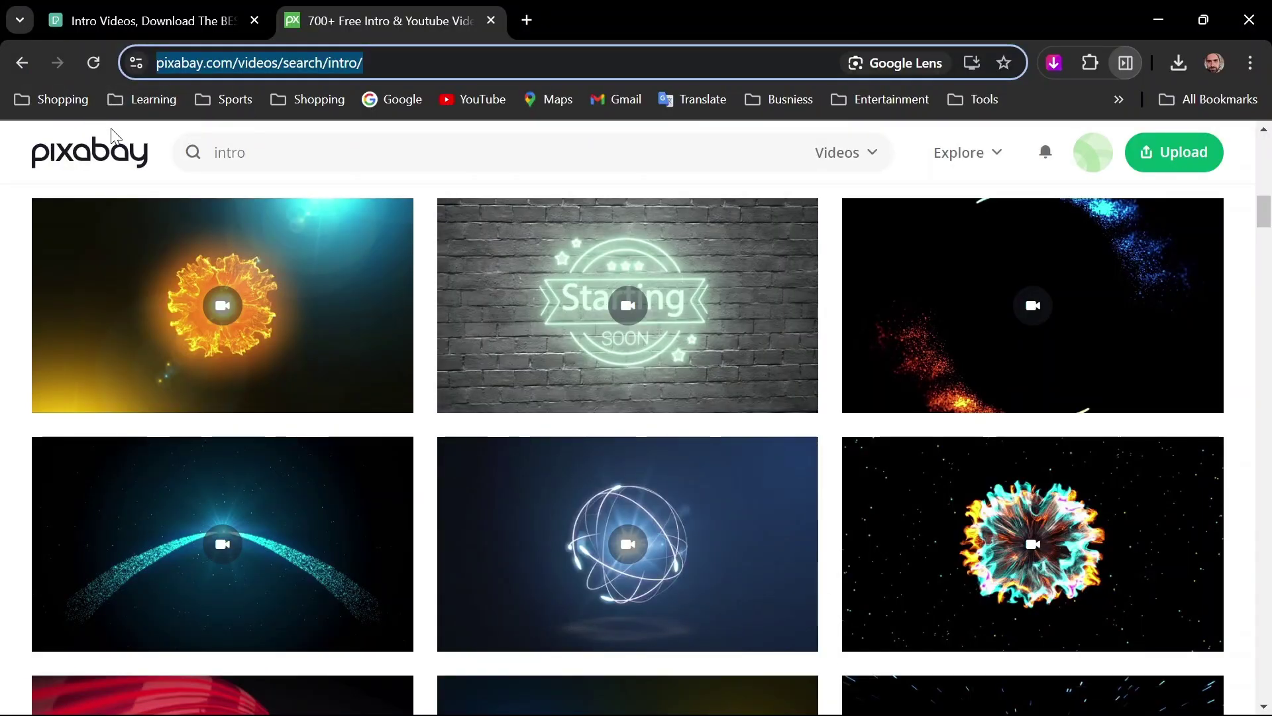
Step: Check the other intro video site's tab, then browse Pixabay's intro results
click(142, 18)
click(356, 16)
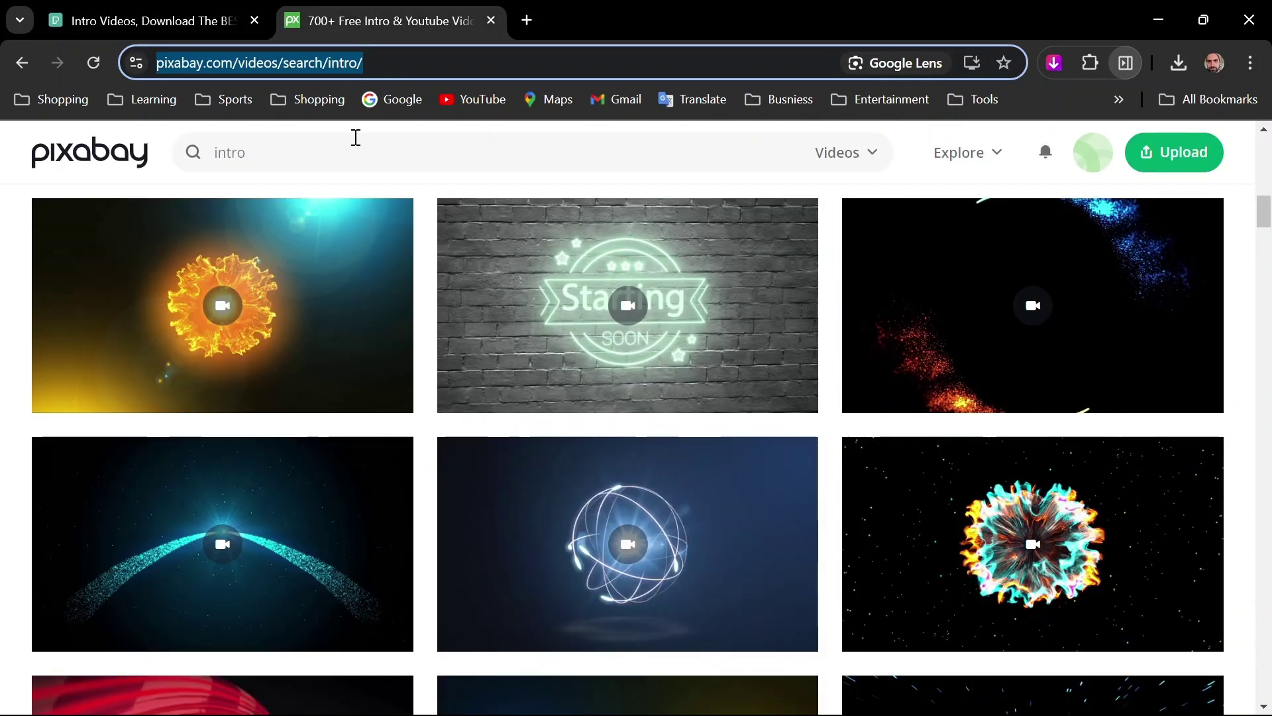
scroll(326, 327, up, 5)
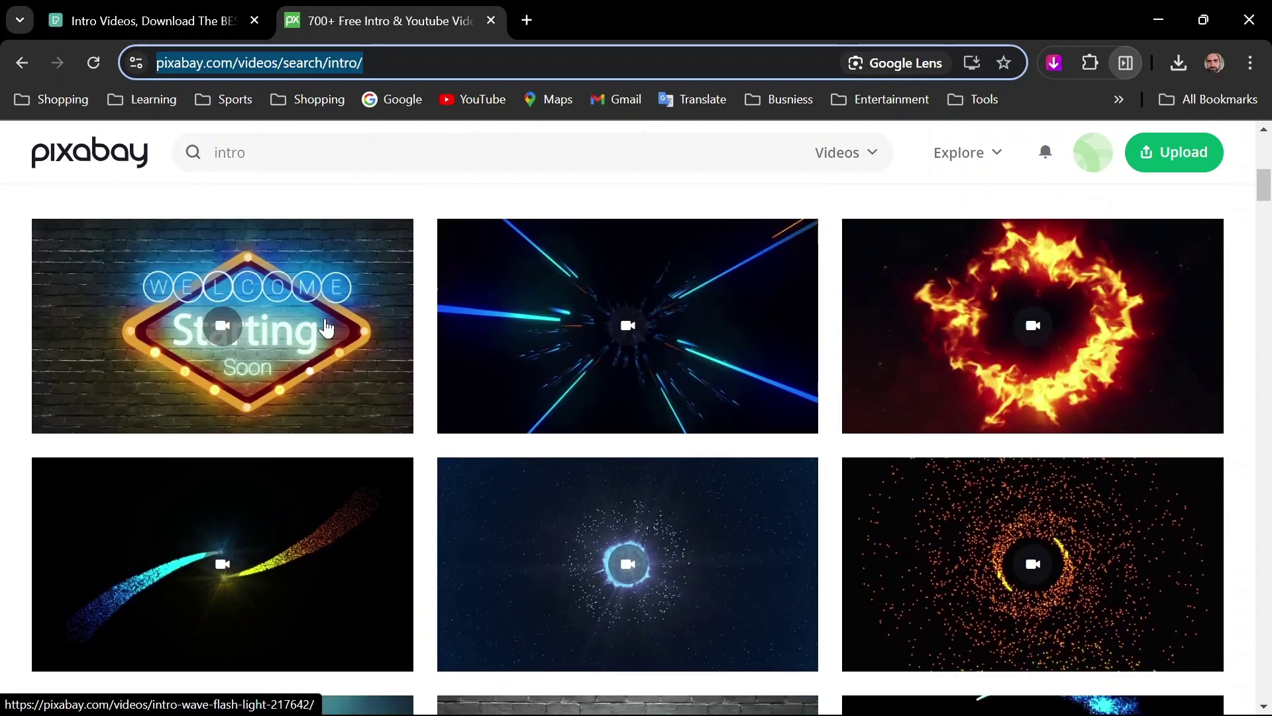
scroll(327, 326, up, 5)
scroll(327, 327, down, 5)
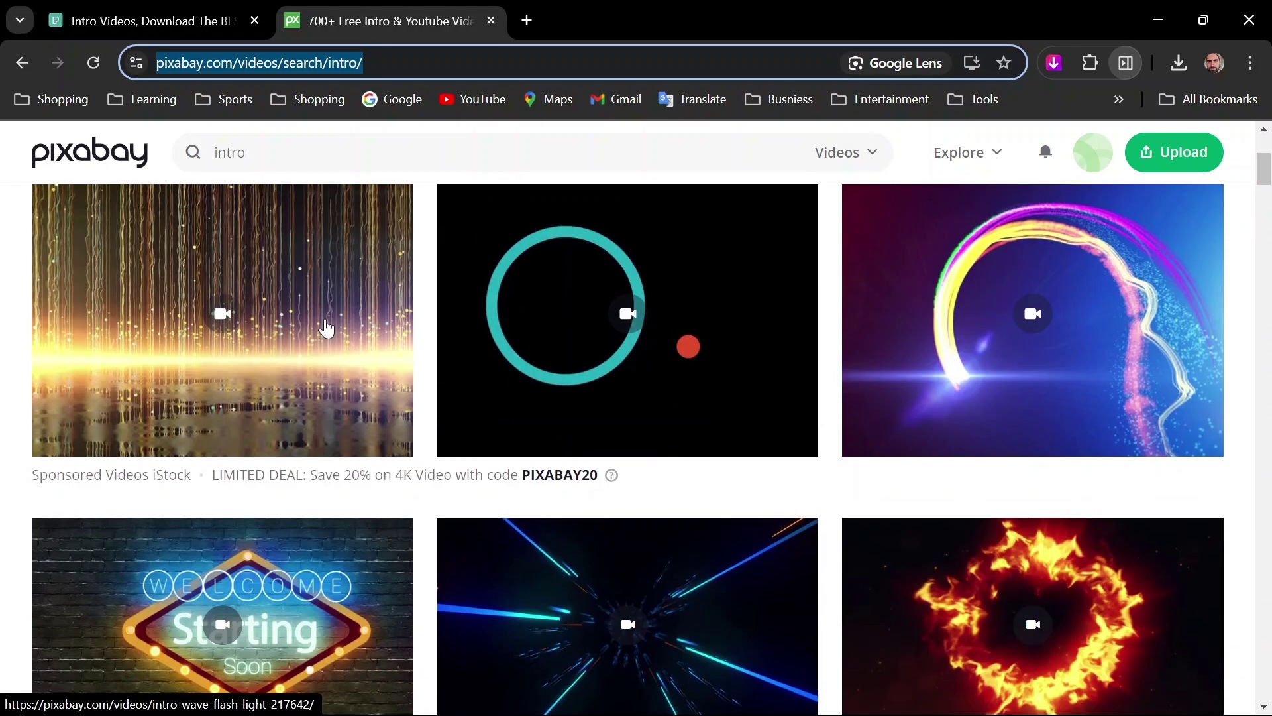
scroll(327, 326, down, 3)
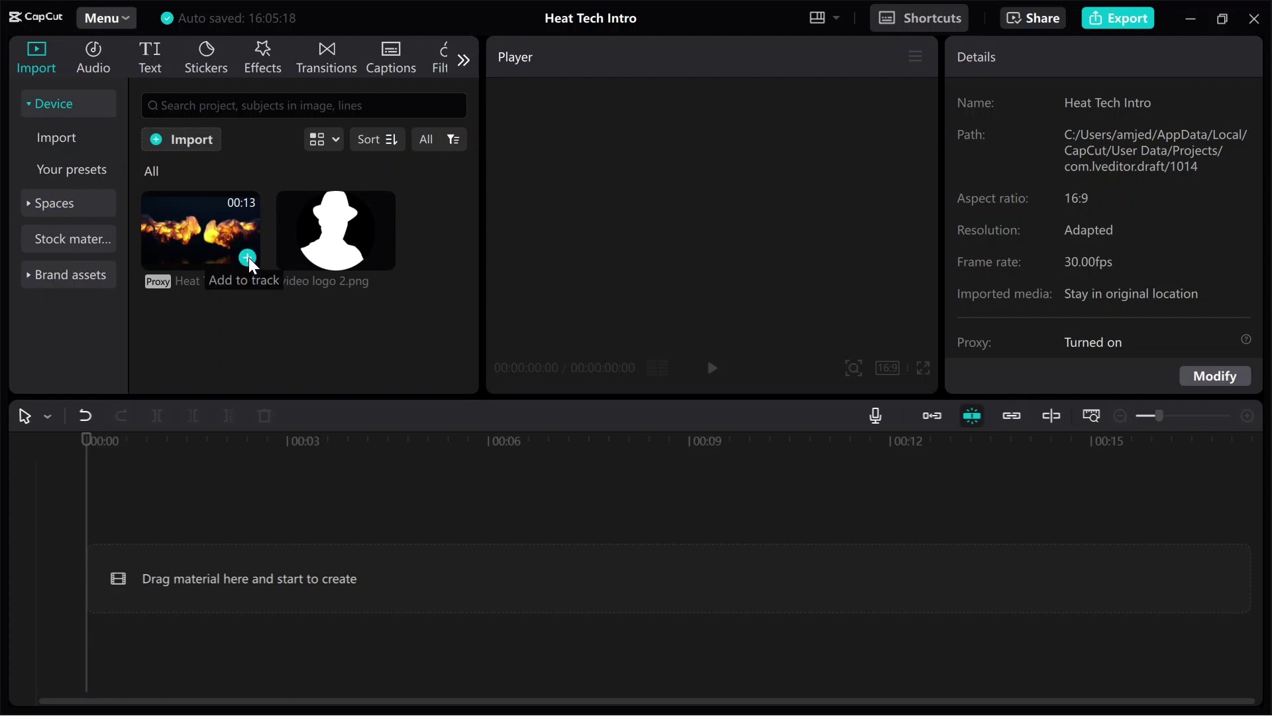
Step: Add Heat Tech Intro.mp4 to the timeline and pause on the green-ball frame
click(249, 257)
click(713, 368)
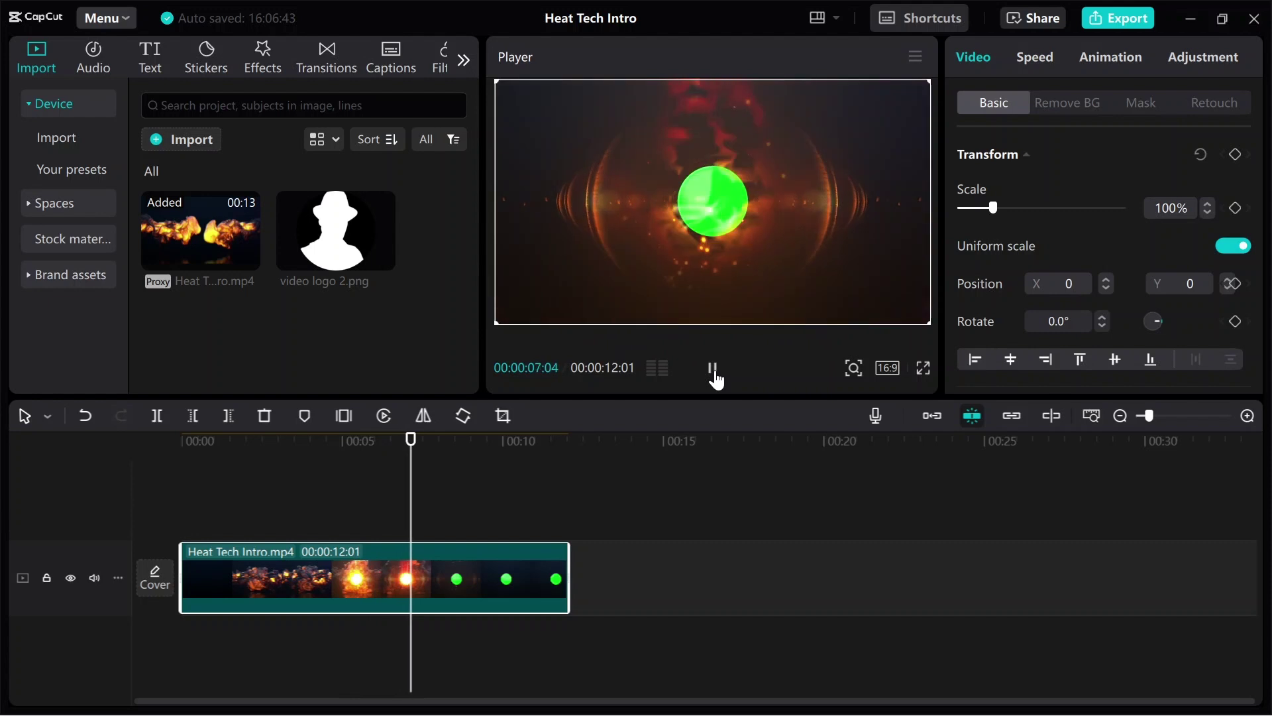
click(713, 370)
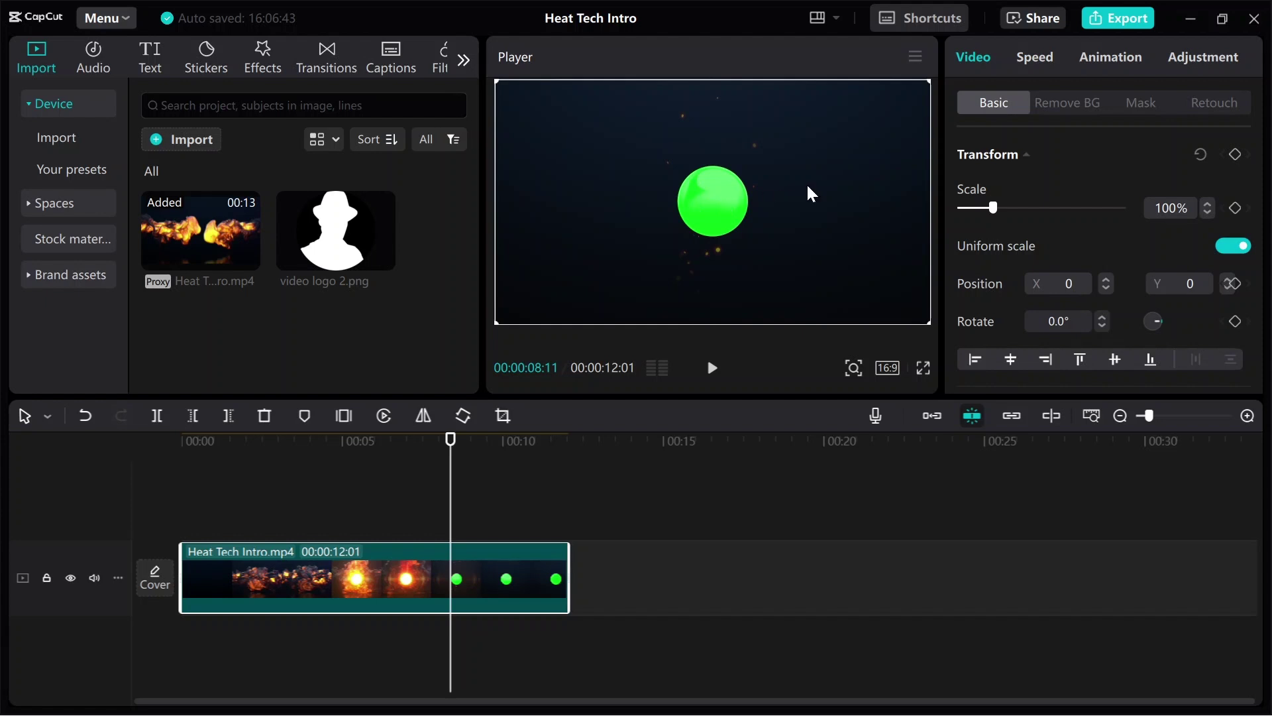
click(1068, 104)
Step: Chroma-key out the green ball and place video logo 2.png on a track below
click(963, 201)
click(1035, 235)
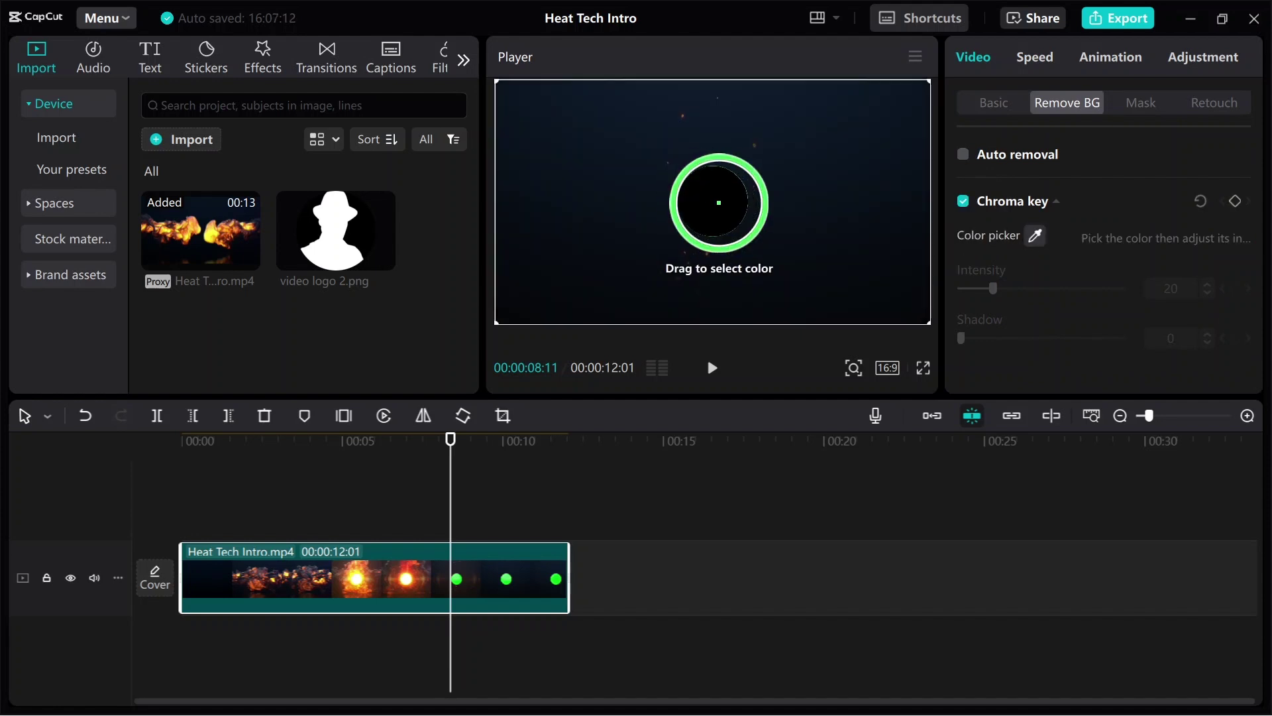
click(715, 200)
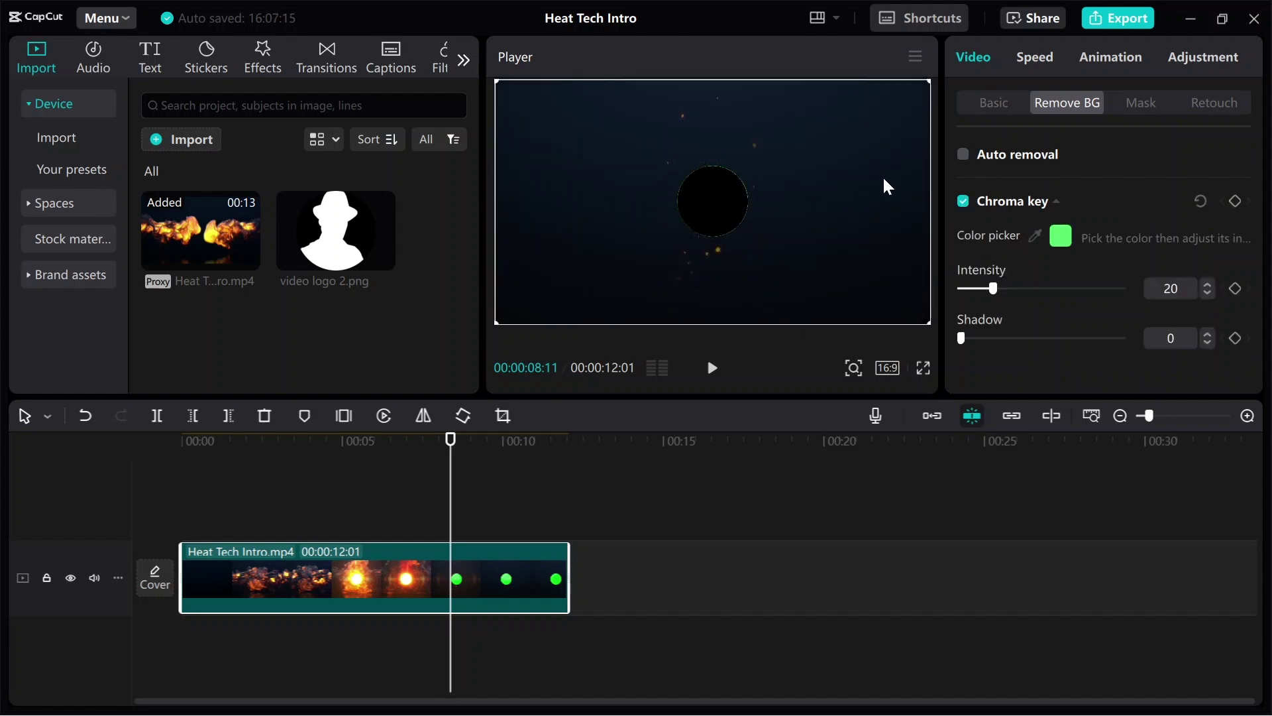
drag(334, 233, 443, 547)
mouse_move(450, 440)
mouse_down()
mouse_move(426, 442)
mouse_move(434, 451)
mouse_up()
Step: Align the logo clip's start with the playhead and scale it to 24%
key(Left)
key(Left)
key(Left)
key(Left)
key(Left)
key(Left)
key(Left)
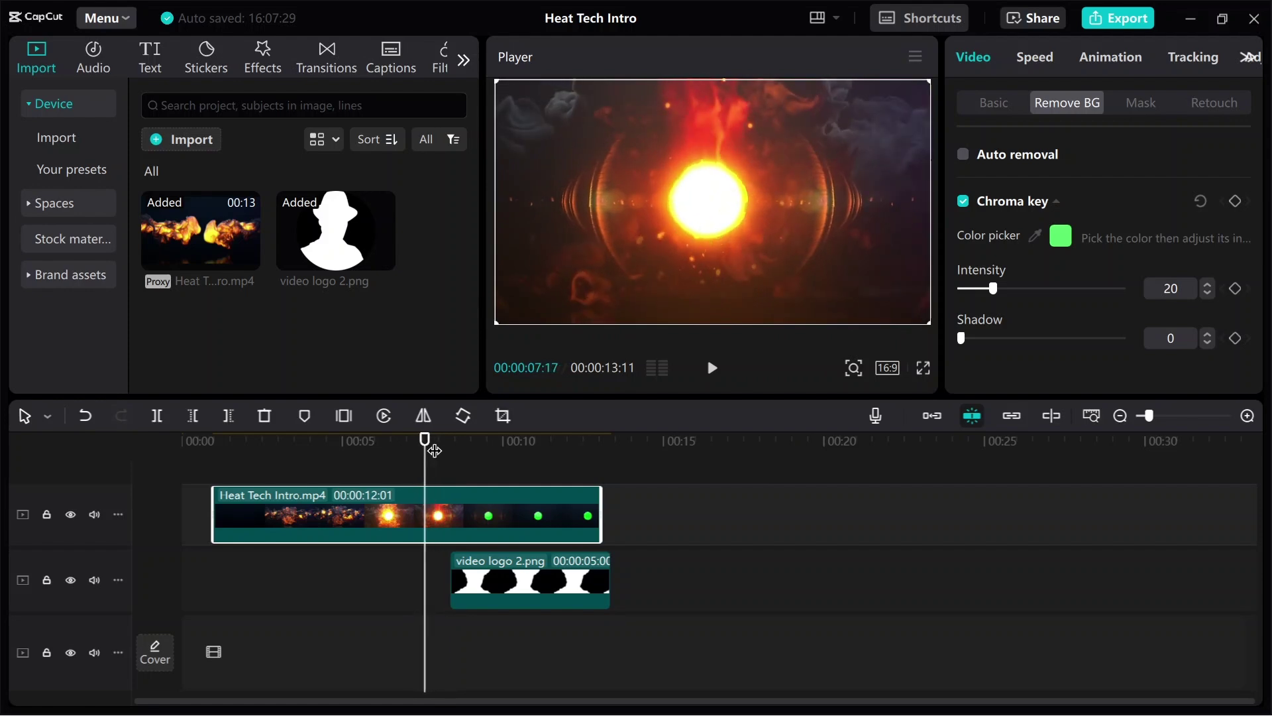
key(ctrl+z)
click(712, 368)
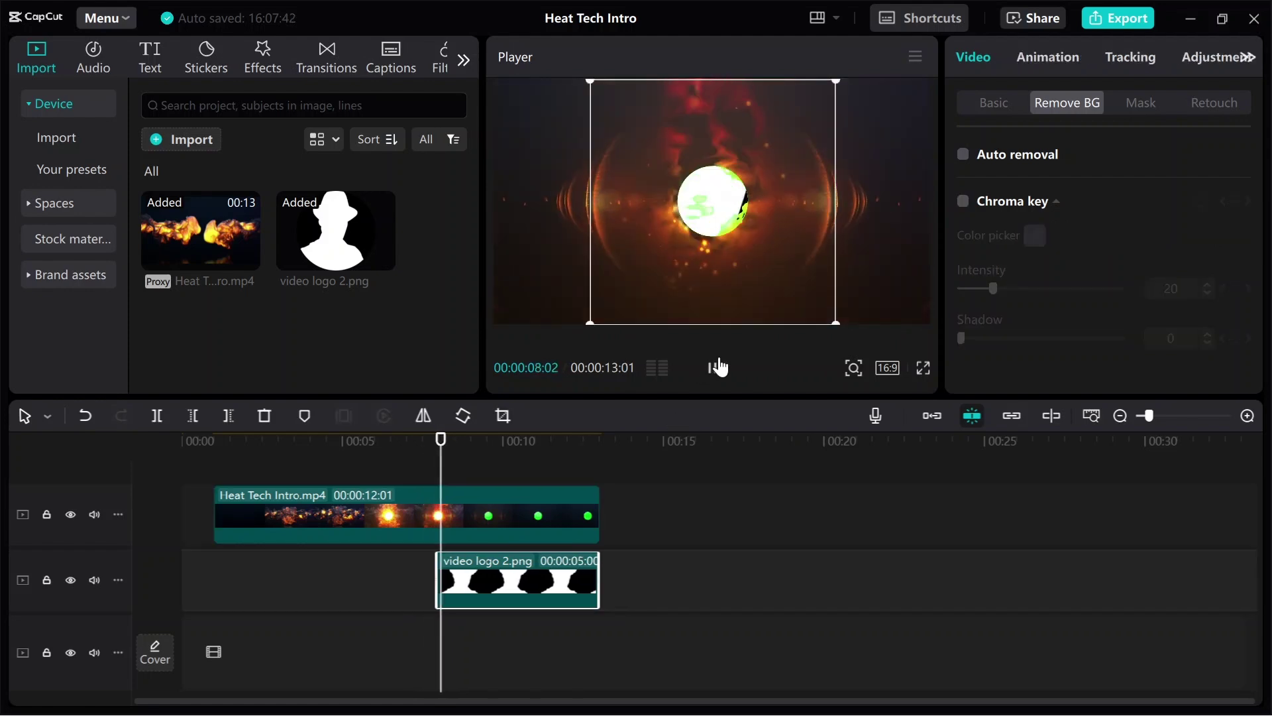
click(994, 103)
drag(993, 202, 968, 205)
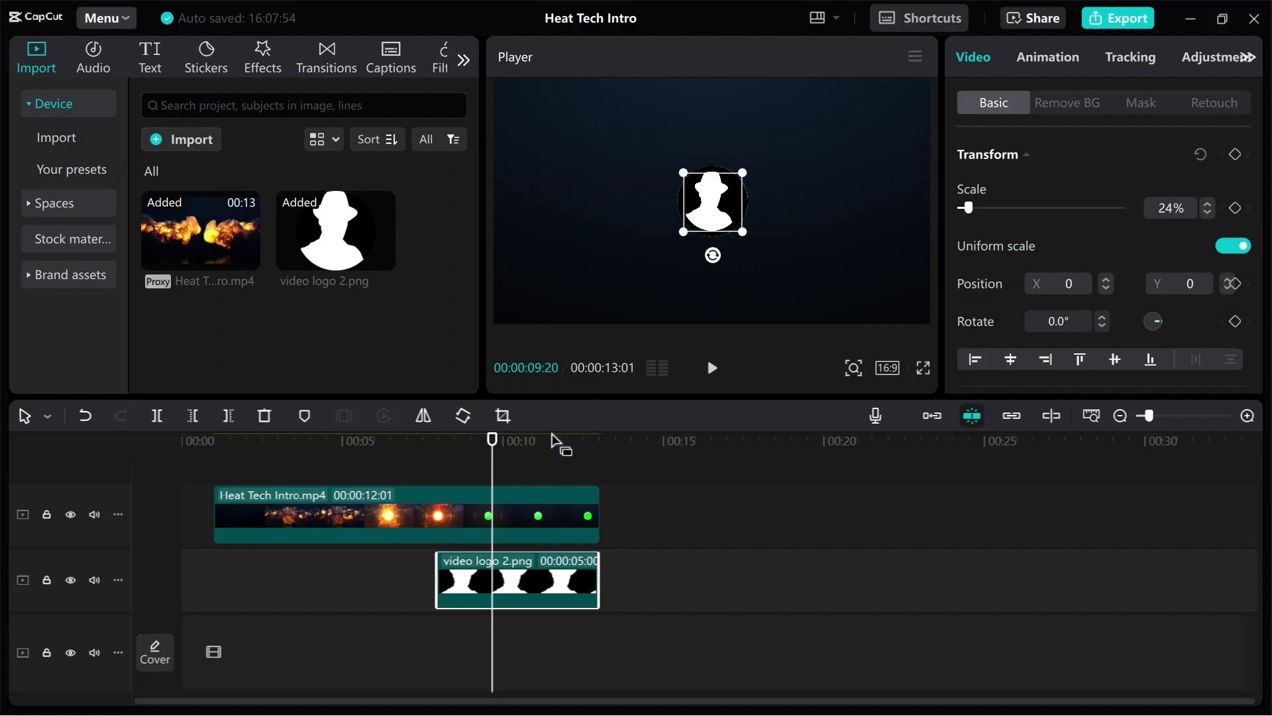
Step: Play back from the fire explosion to check the logo inside the circle
drag(494, 456, 386, 439)
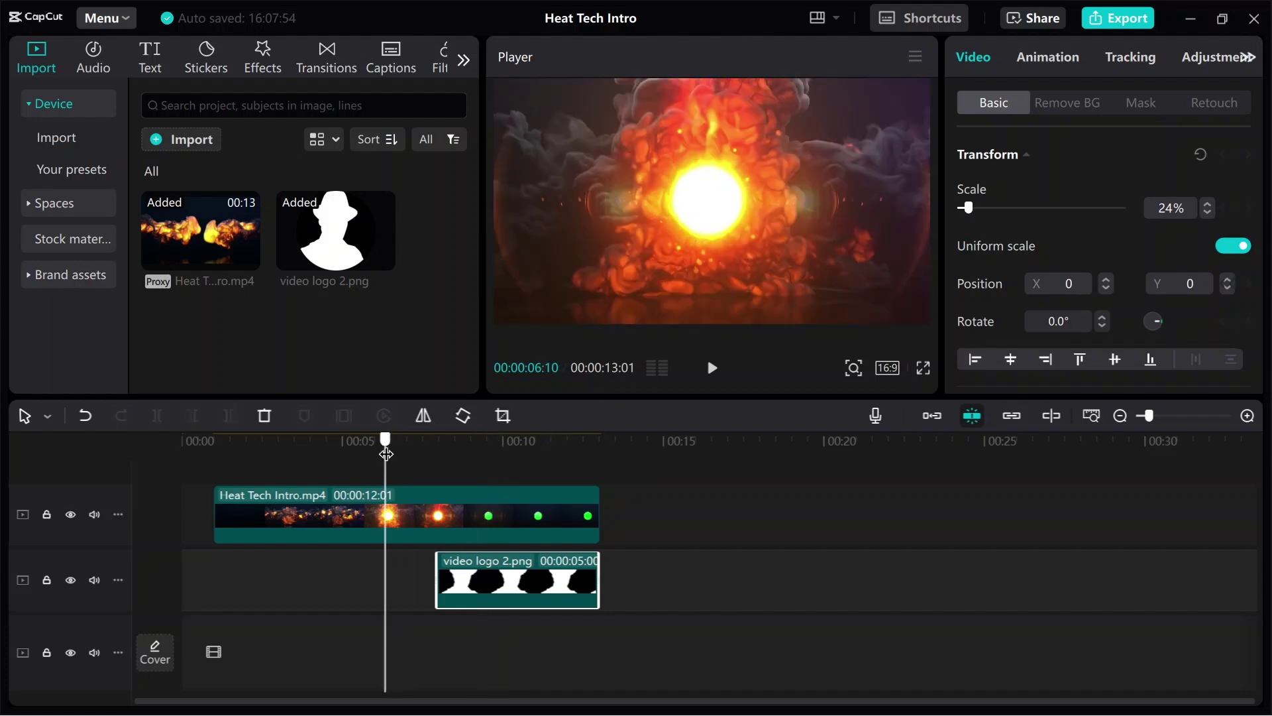
click(712, 387)
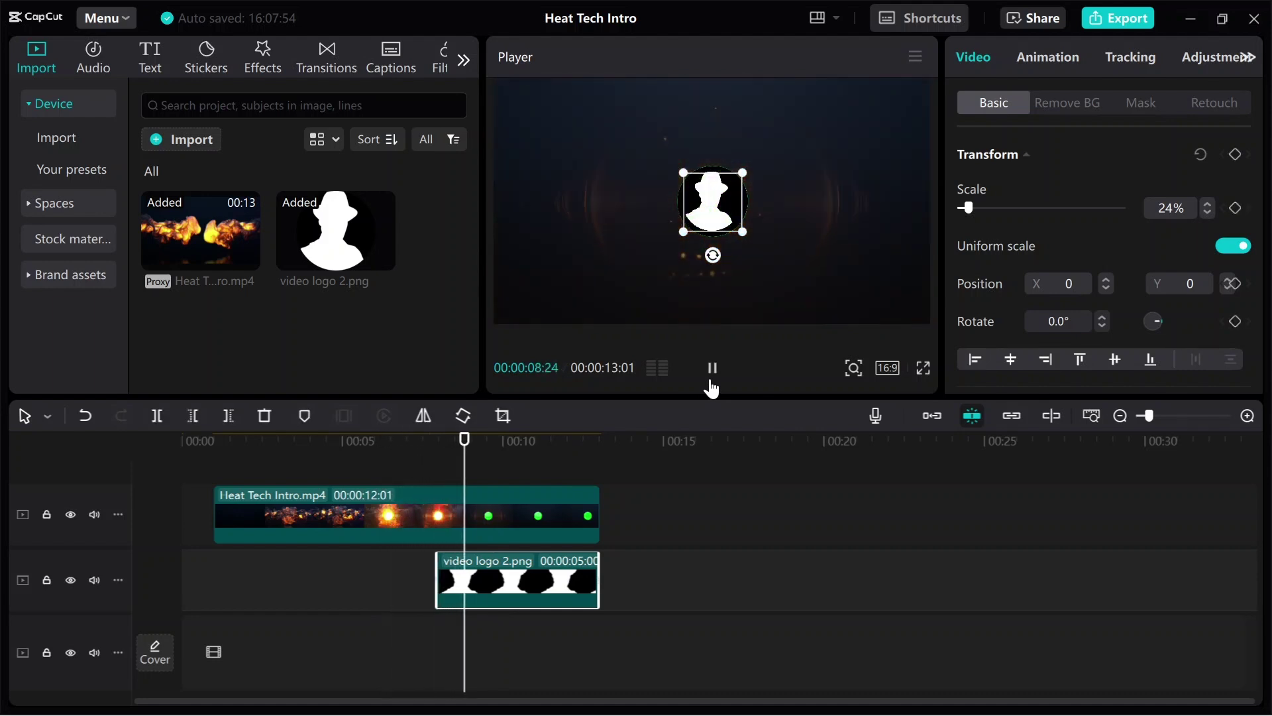
click(712, 383)
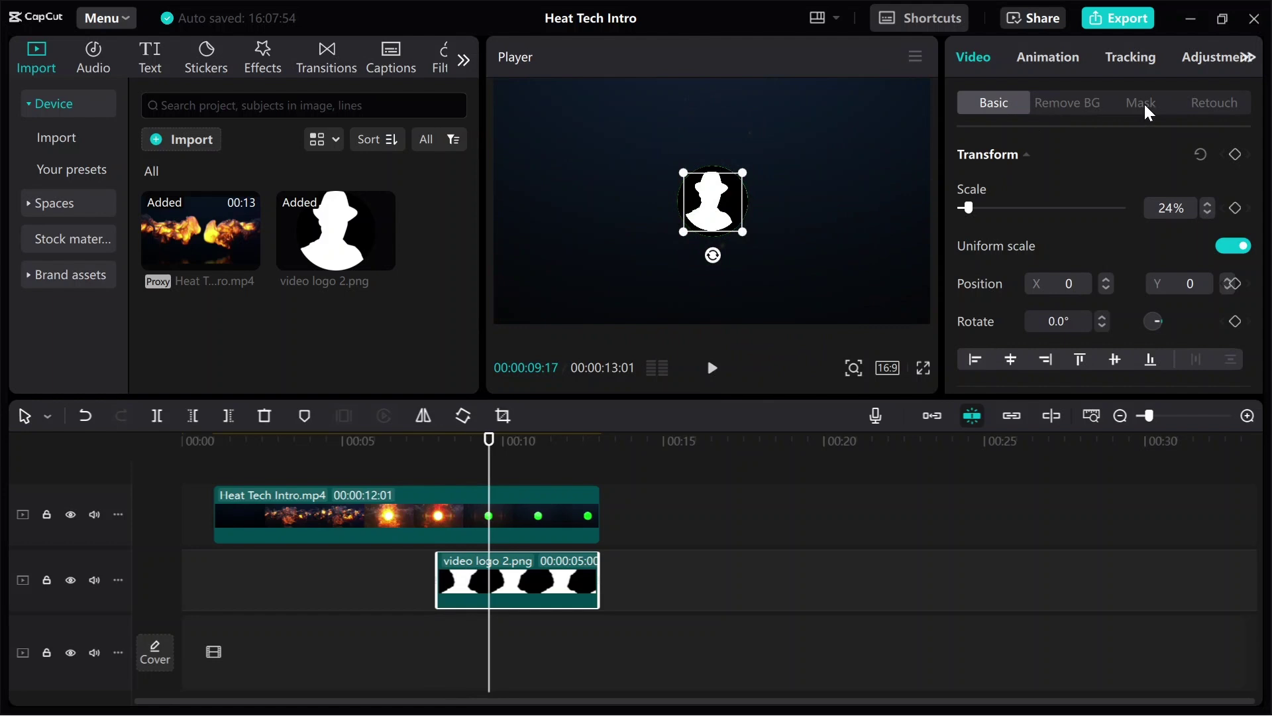
click(530, 510)
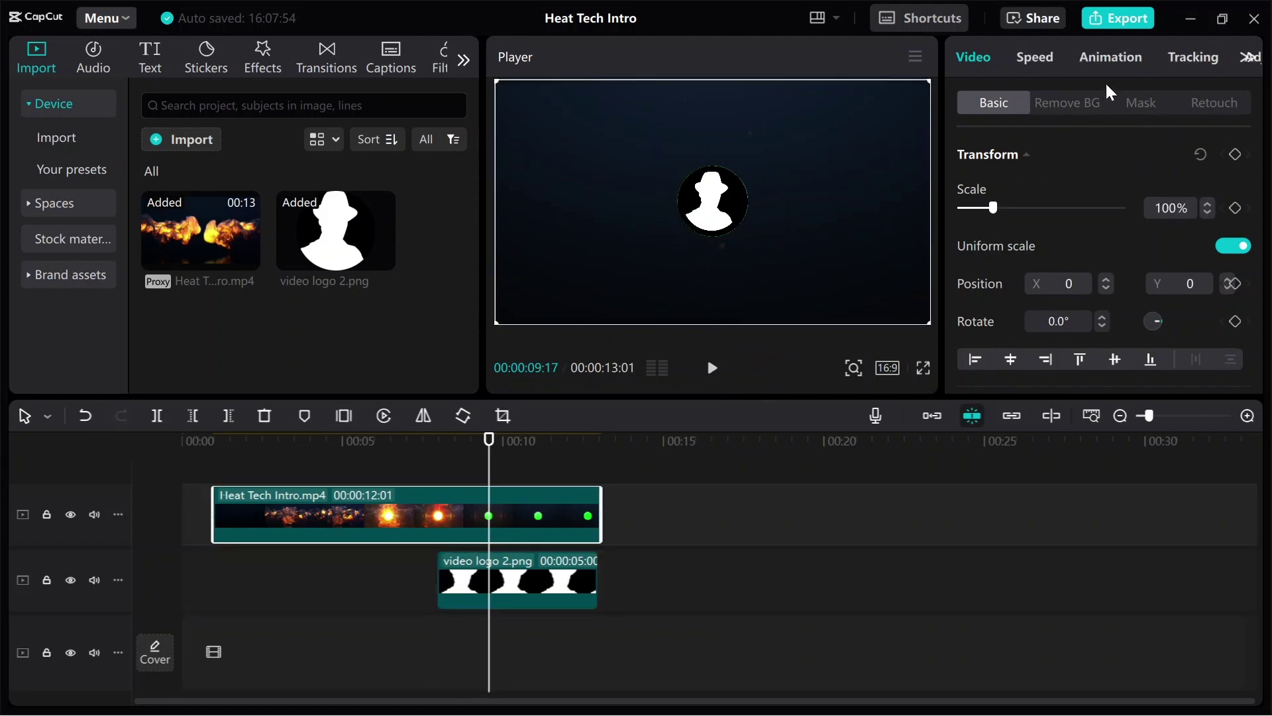
Step: Raise the intro clip's Chroma key Intensity from 20 to 50
click(1085, 105)
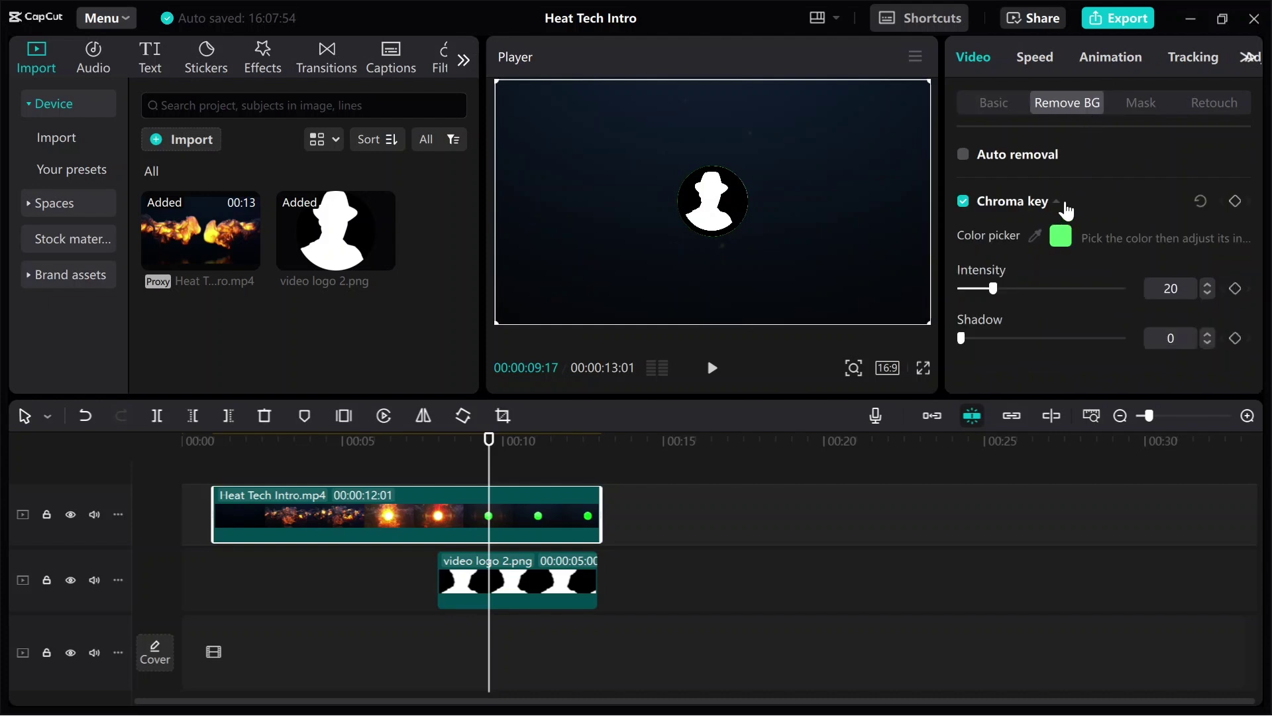
drag(993, 296, 1043, 291)
scroll(673, 519, up, 1)
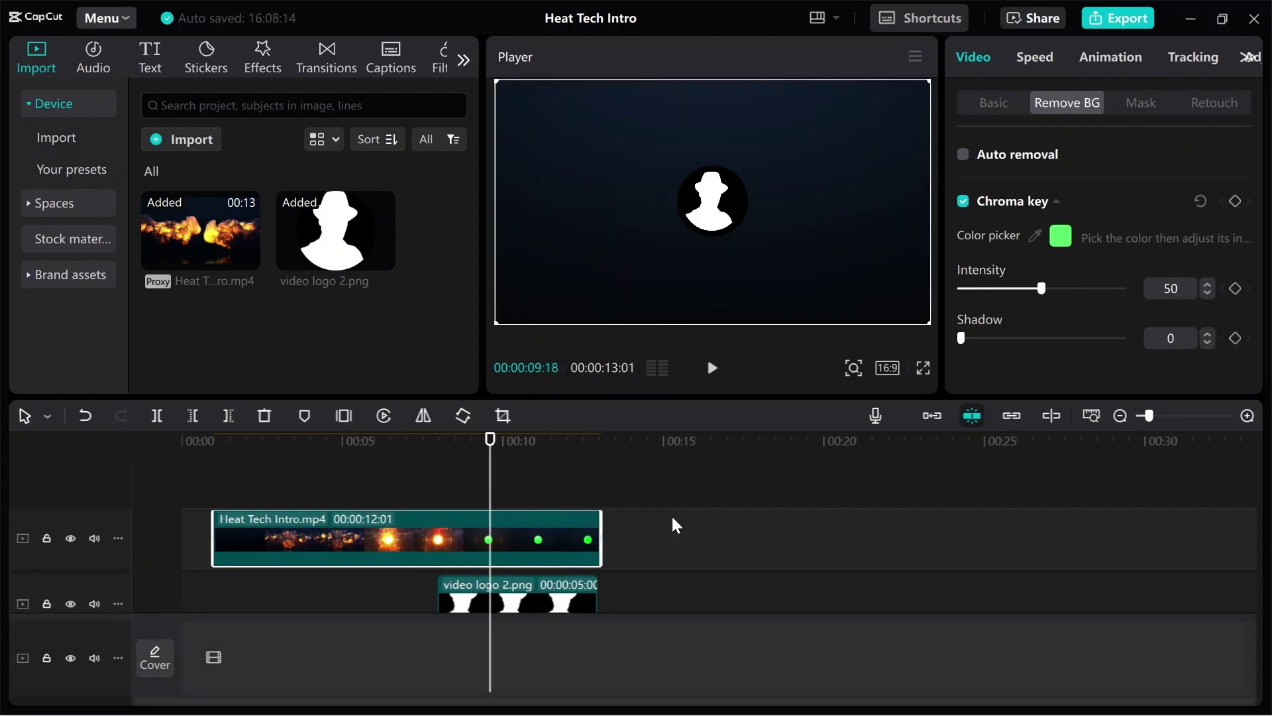
drag(491, 448, 467, 466)
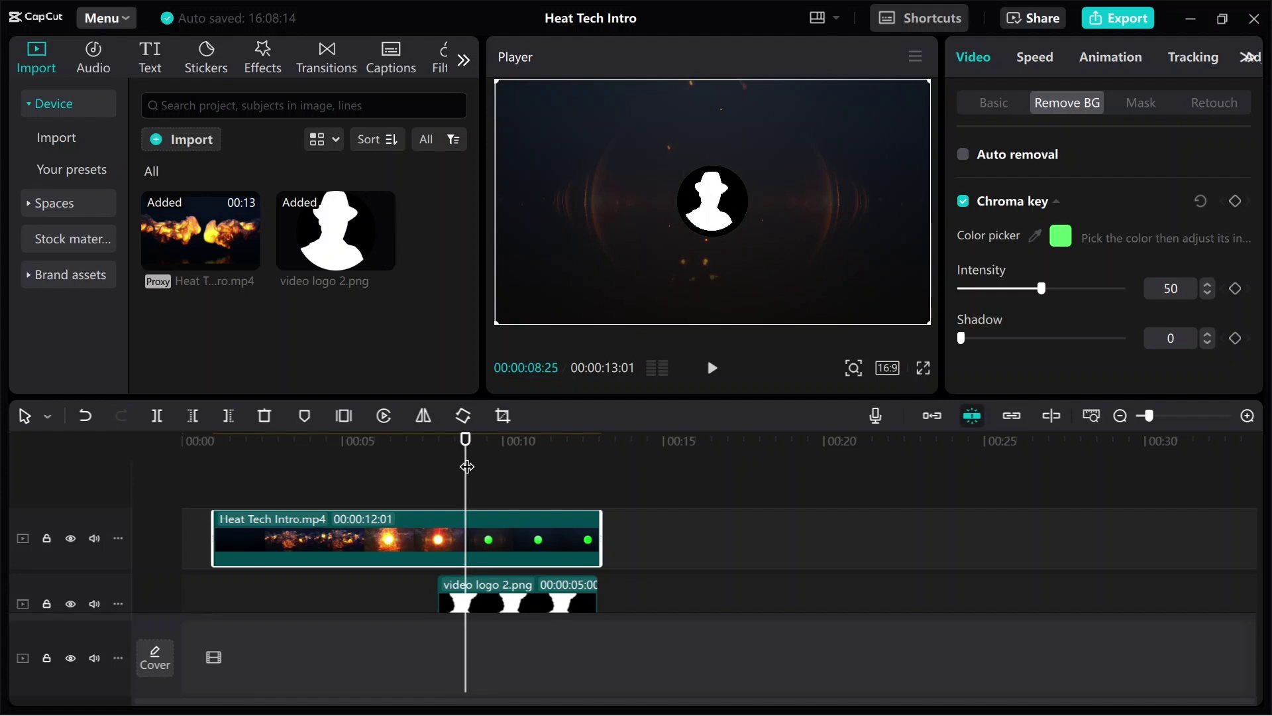
Step: Add a default text title extended to 13:01 reading 'HEAT TECH MEDIA'
click(150, 63)
click(214, 190)
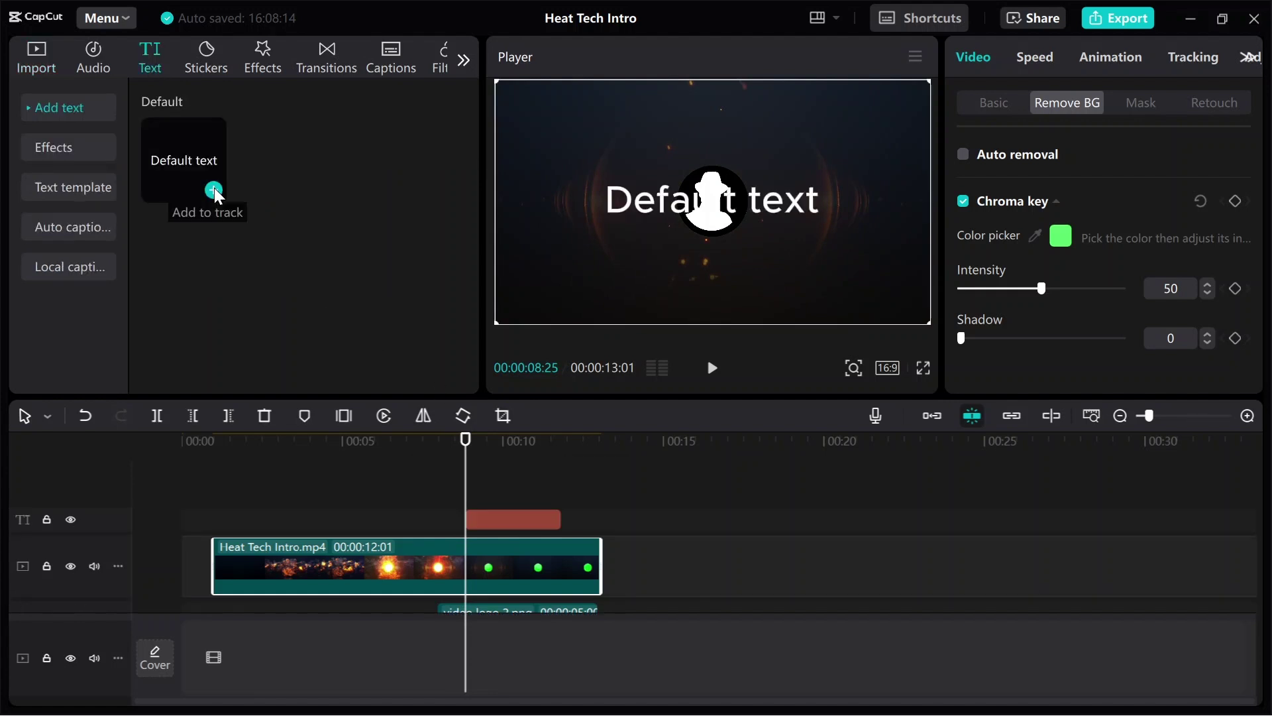
drag(562, 523, 600, 523)
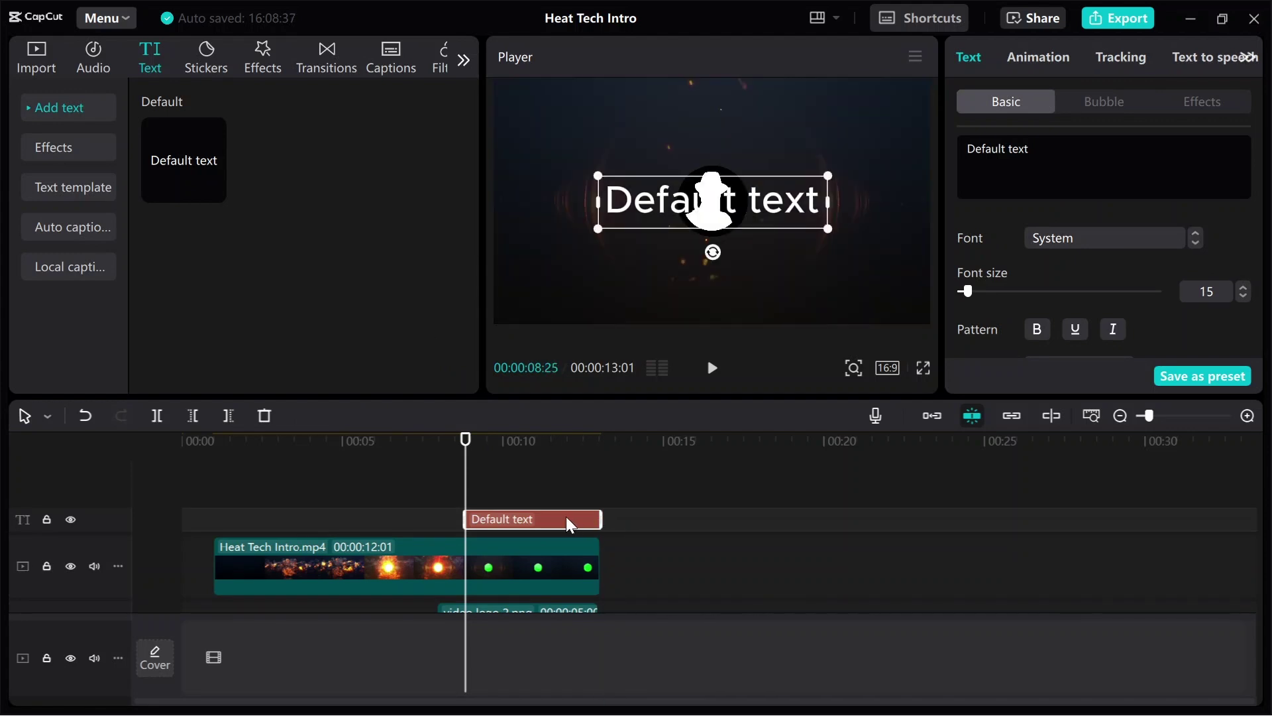
click(1025, 153)
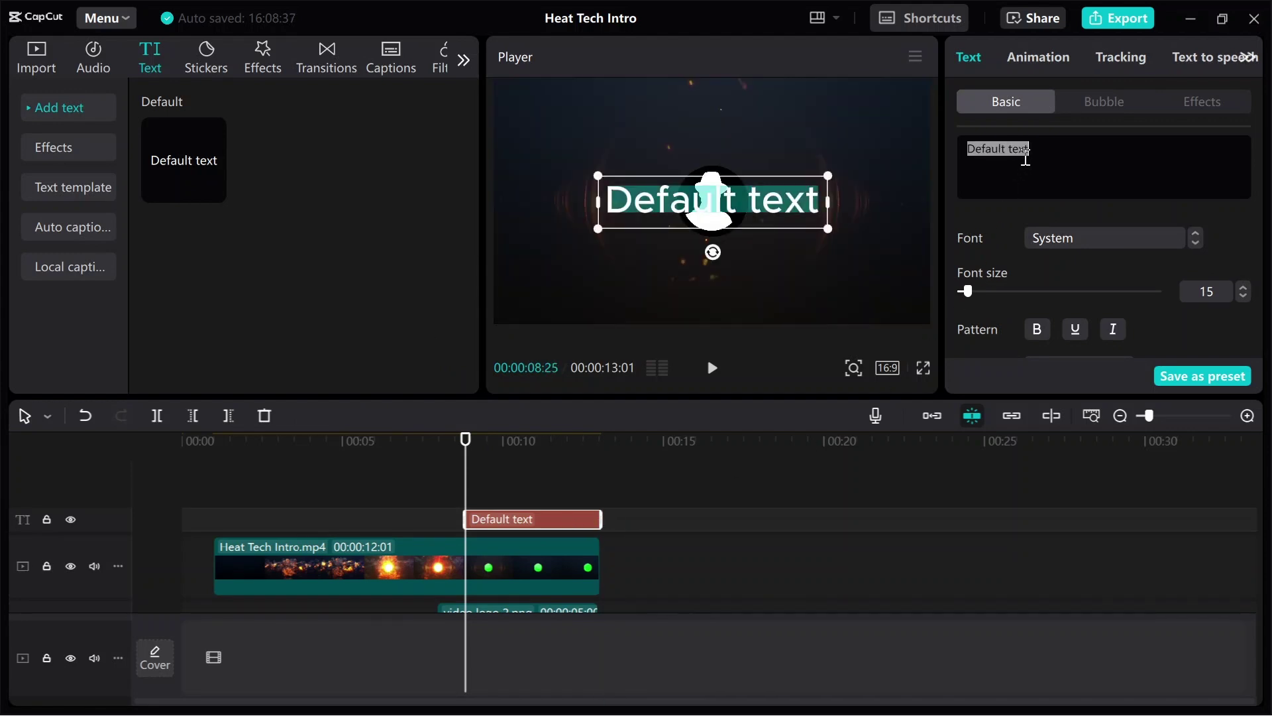
text(HEAT)
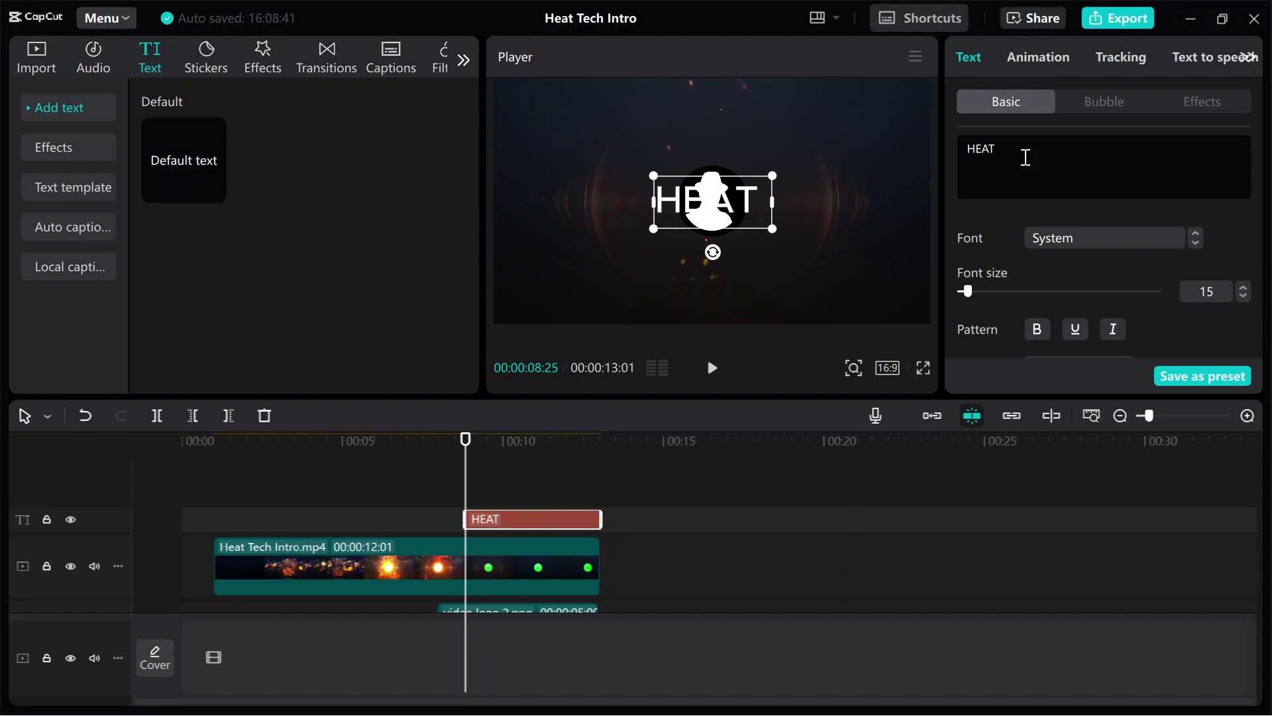
text( TECH MEDIA)
Step: Set the title to the Trend font with character spacing 3
click(1086, 233)
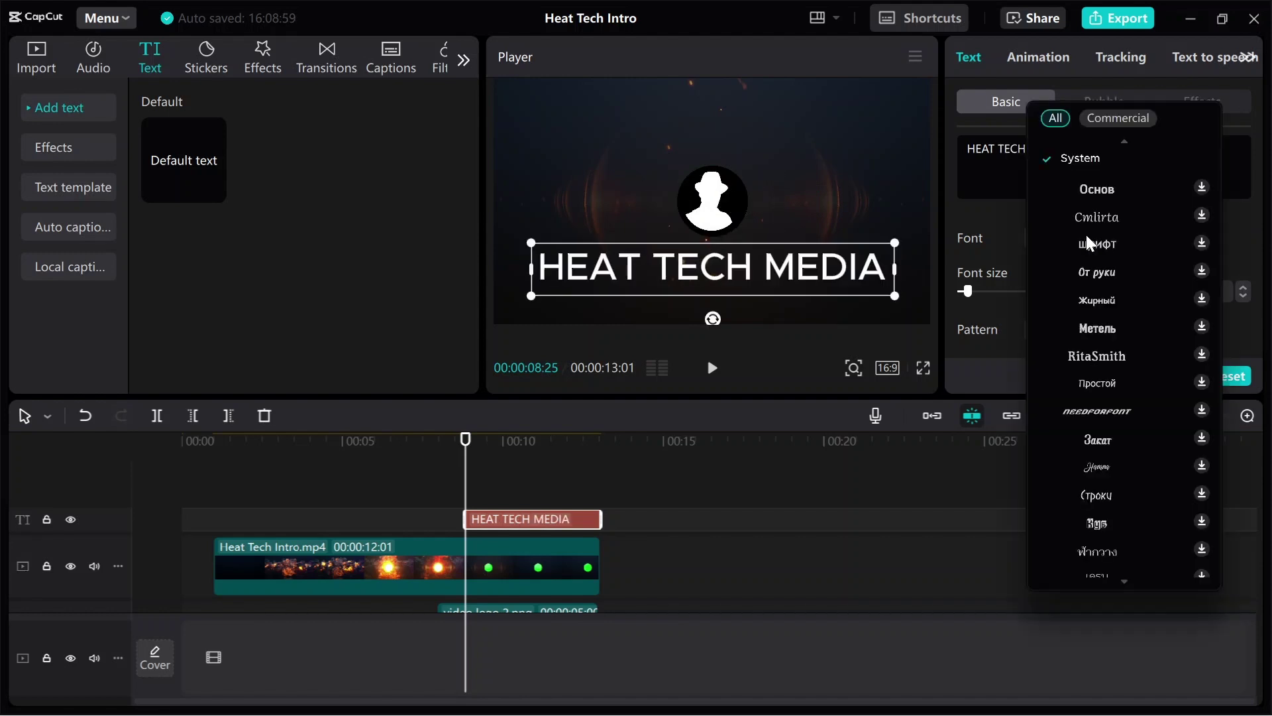
click(1107, 179)
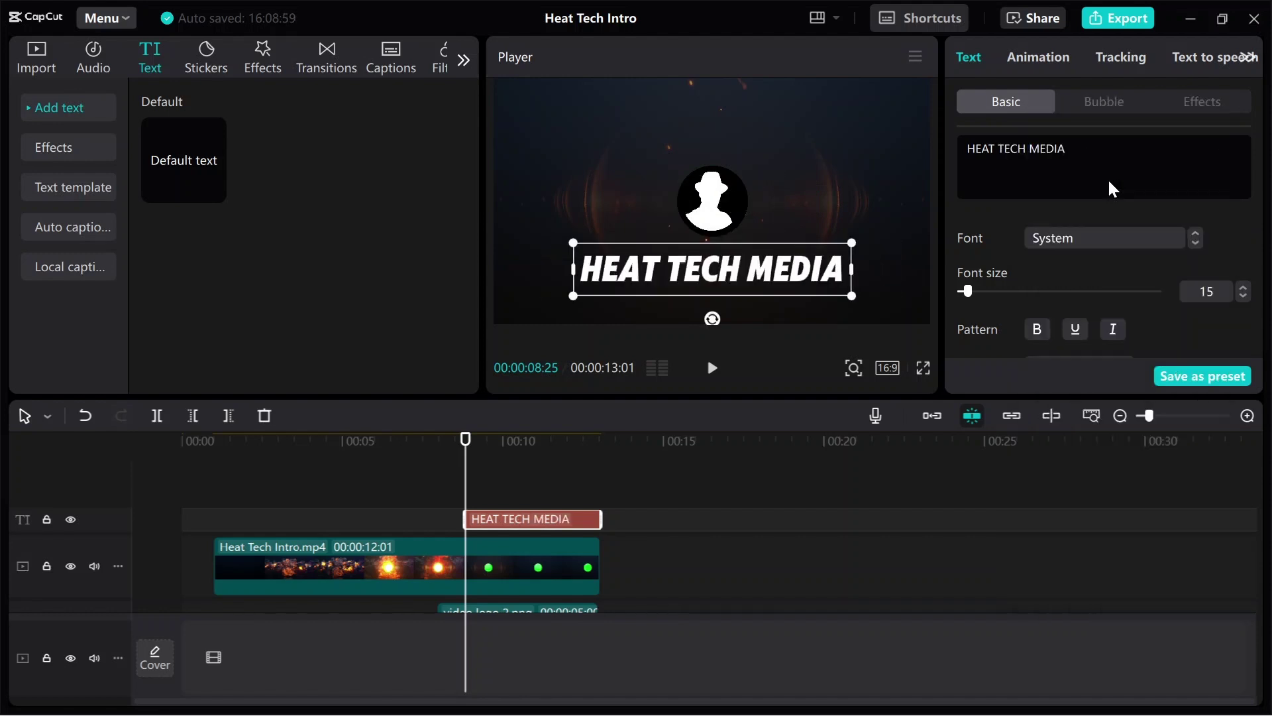
scroll(1056, 308, down, 4)
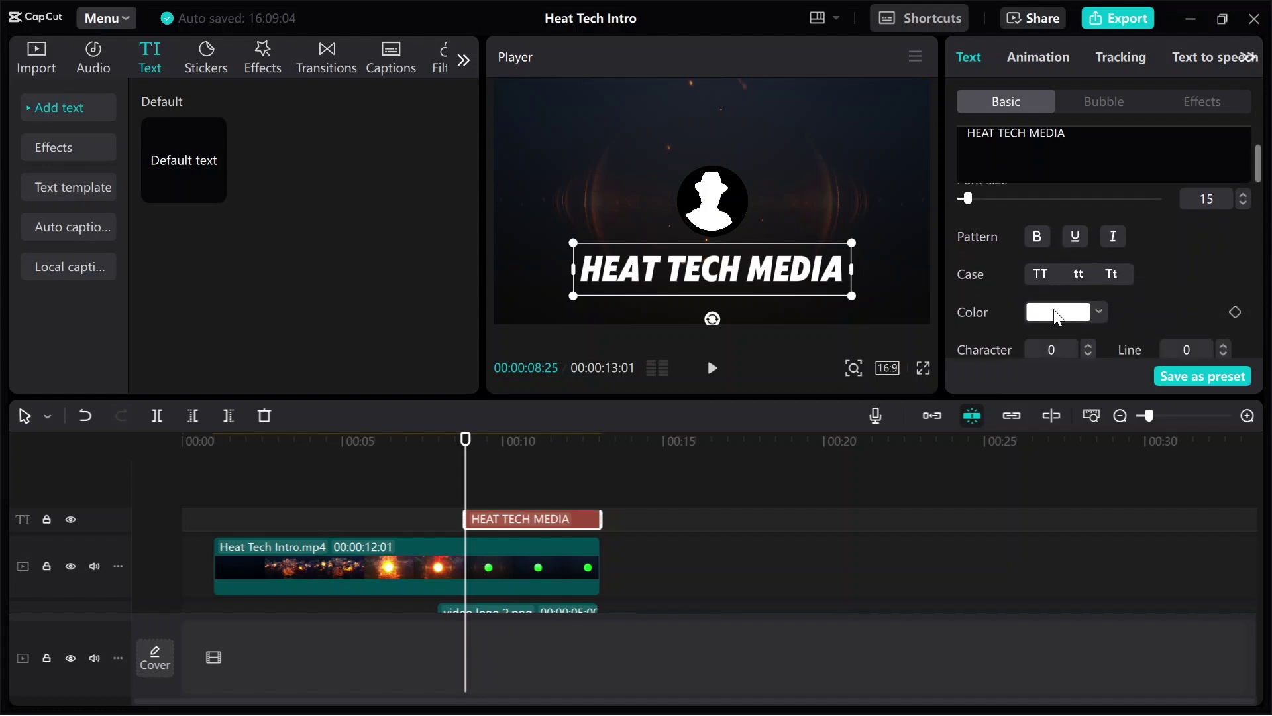
click(1087, 232)
click(1088, 232)
click(1087, 232)
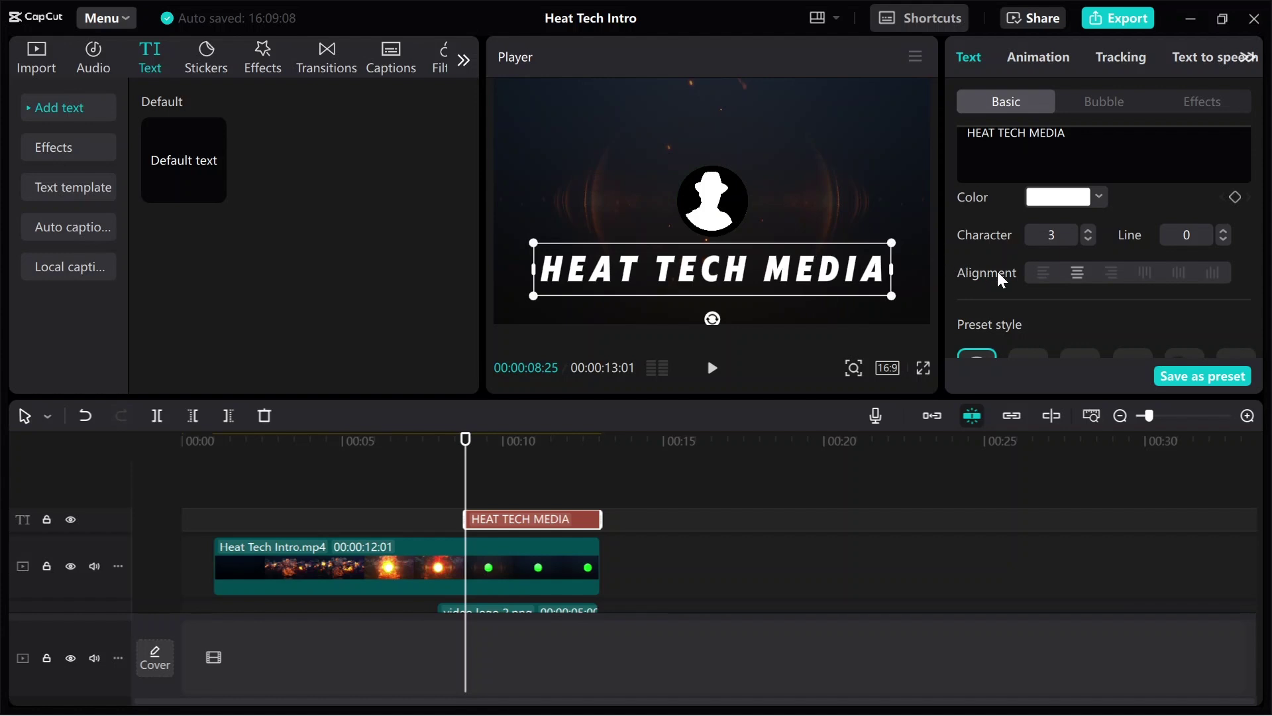
scroll(997, 269, down, 3)
scroll(997, 269, down, 8)
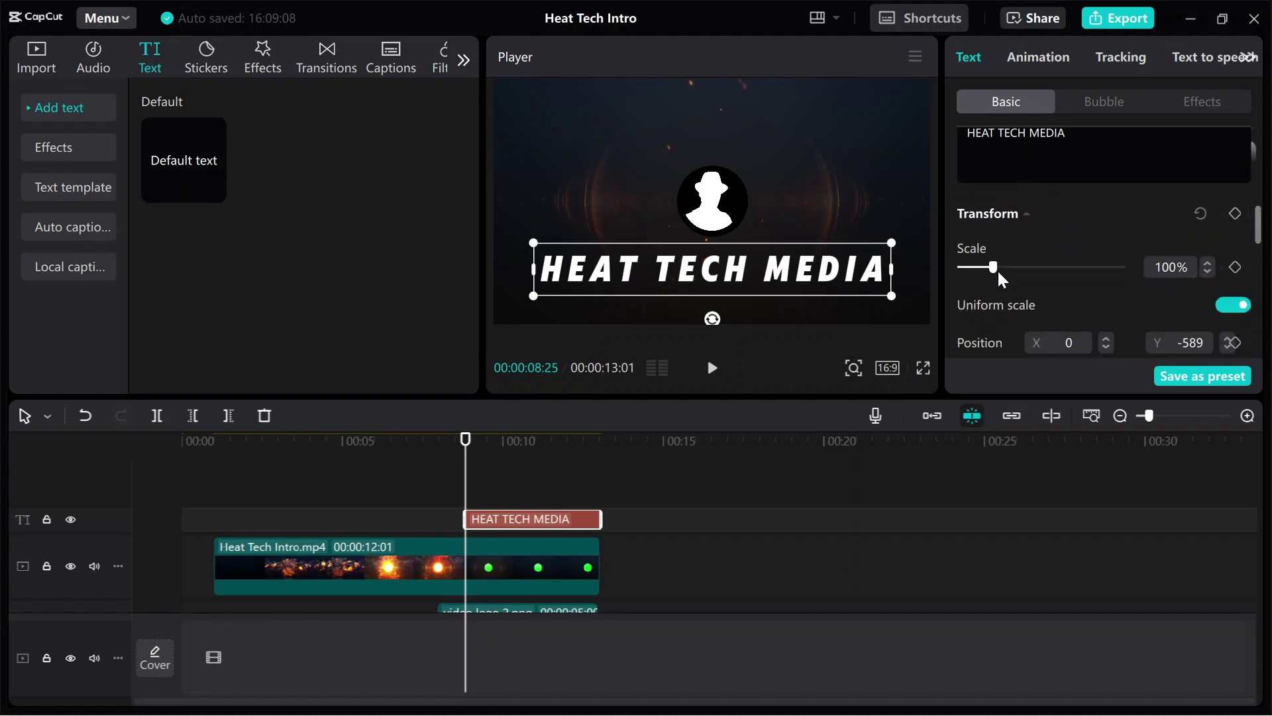
Step: Enable a white Glow on the title with Intensity 14 and Range 14
scroll(996, 269, down, 3)
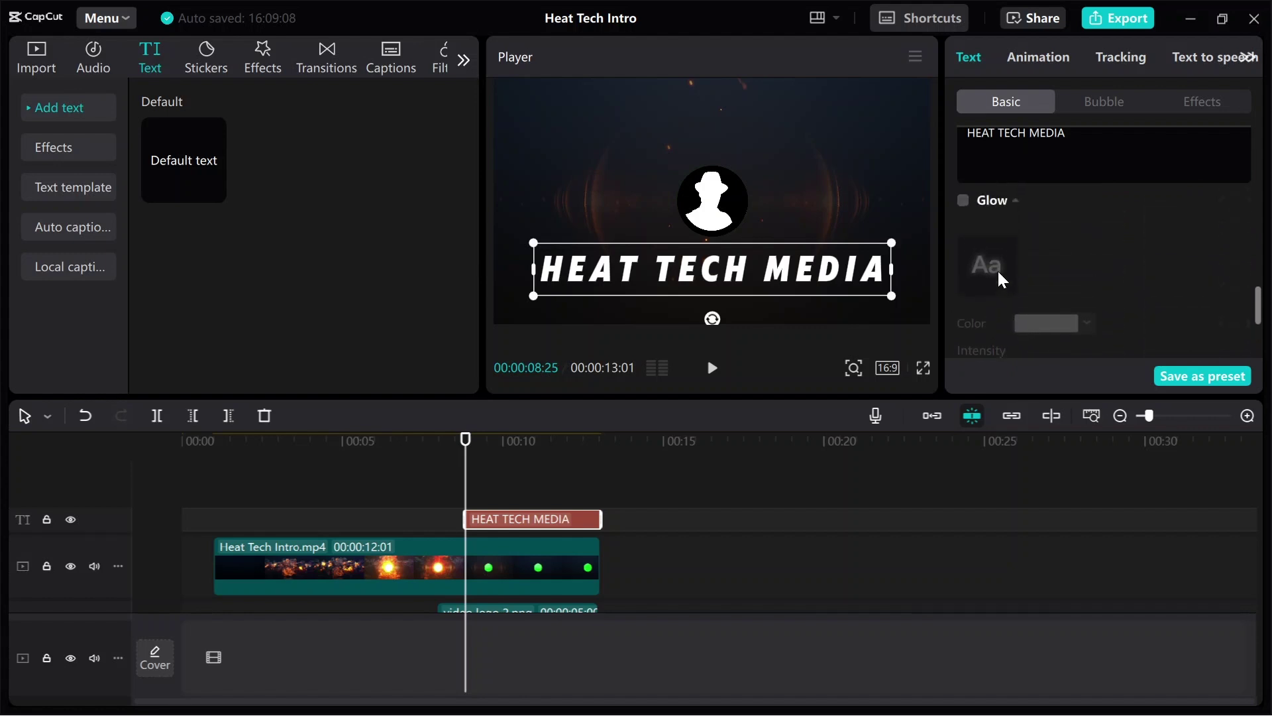
click(965, 230)
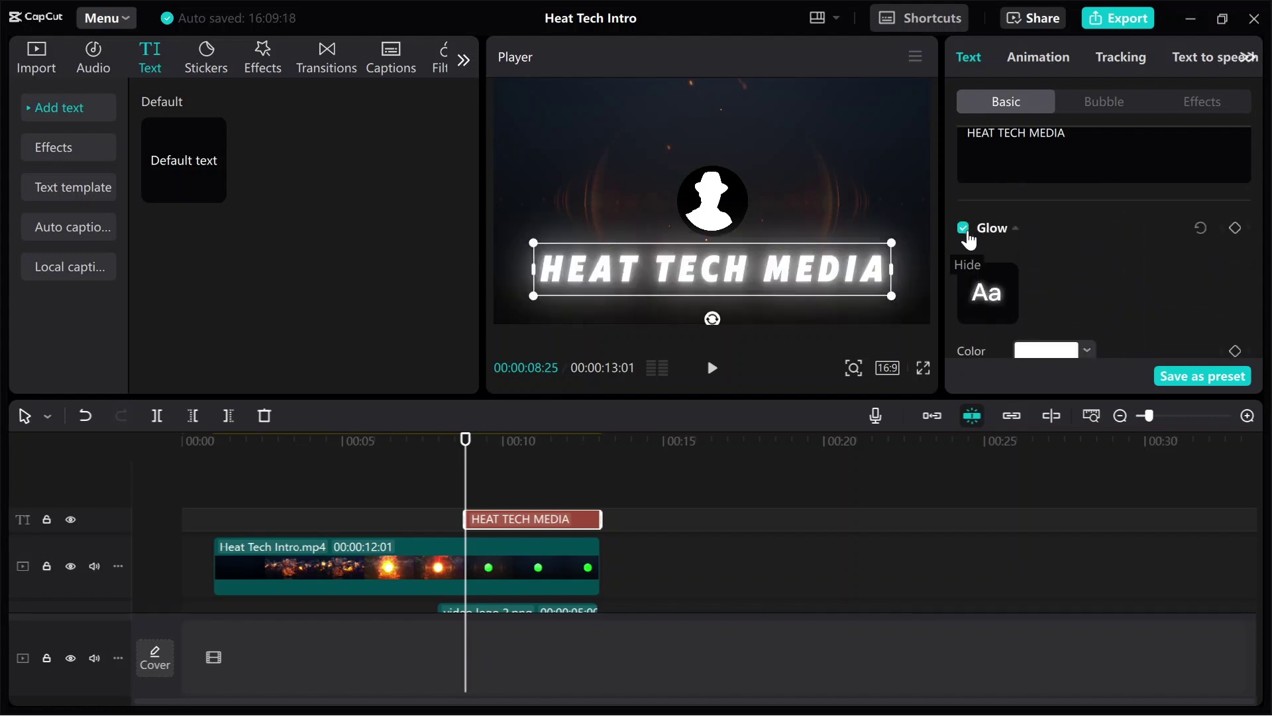
scroll(1016, 253, down, 3)
scroll(1016, 252, up, 1)
drag(1032, 263, 967, 261)
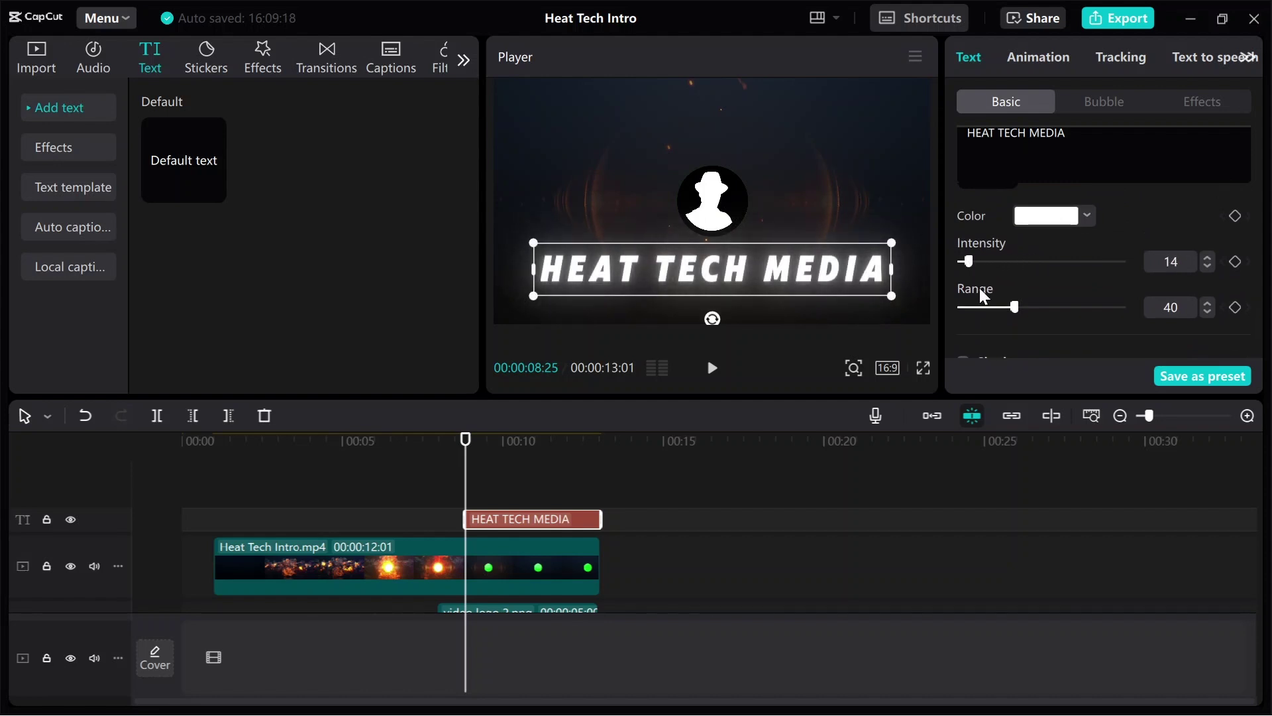
drag(1013, 309, 969, 309)
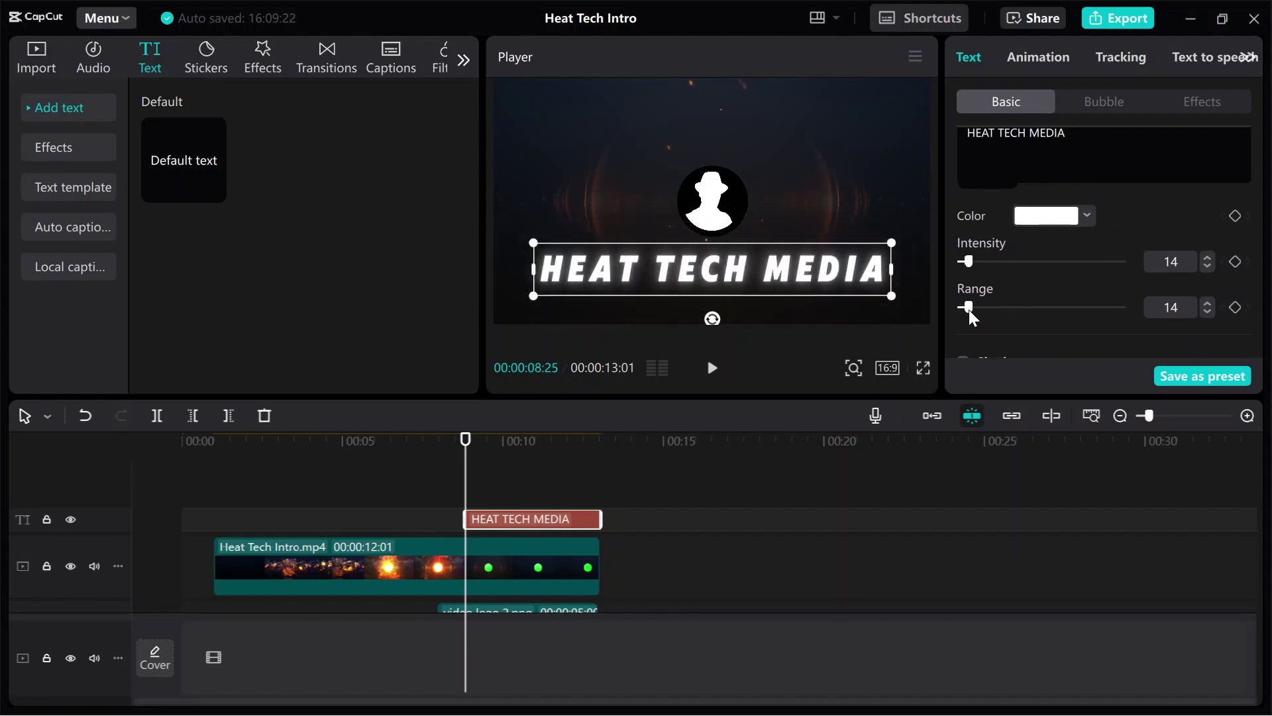
Step: Convert the HEAT TECH MEDIA text clip into Compound clip2
right_click(527, 523)
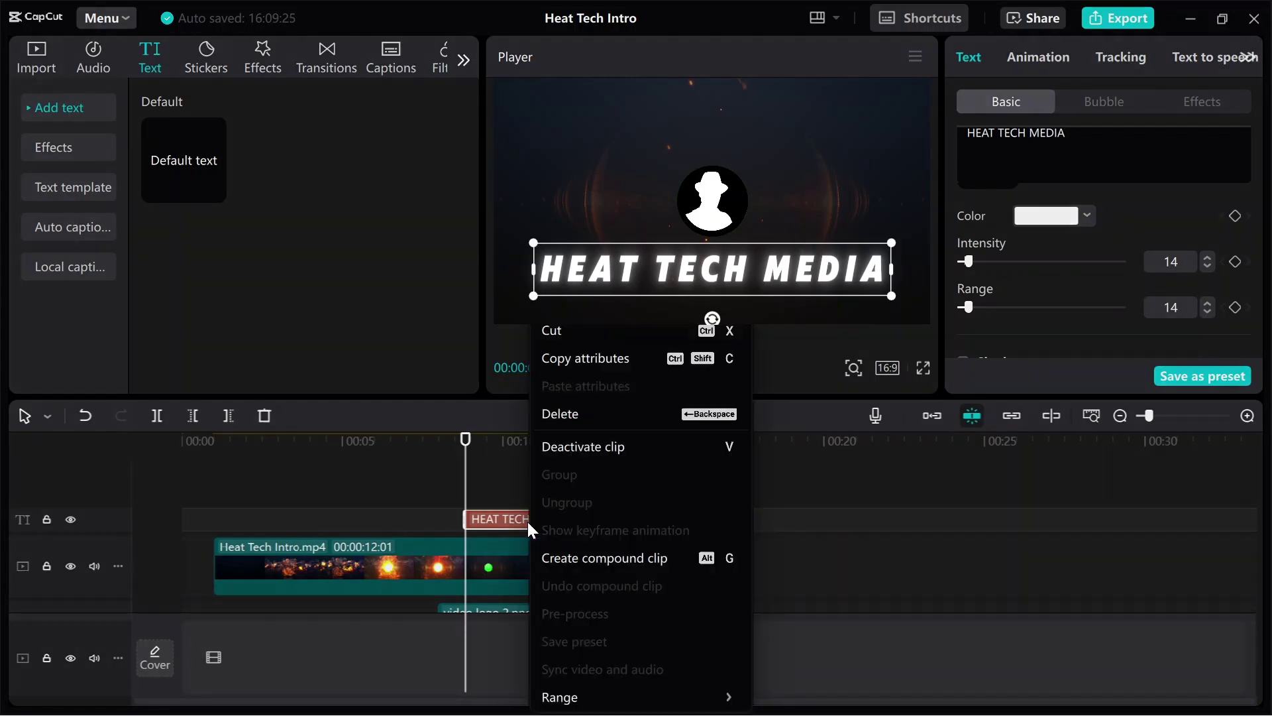
click(572, 560)
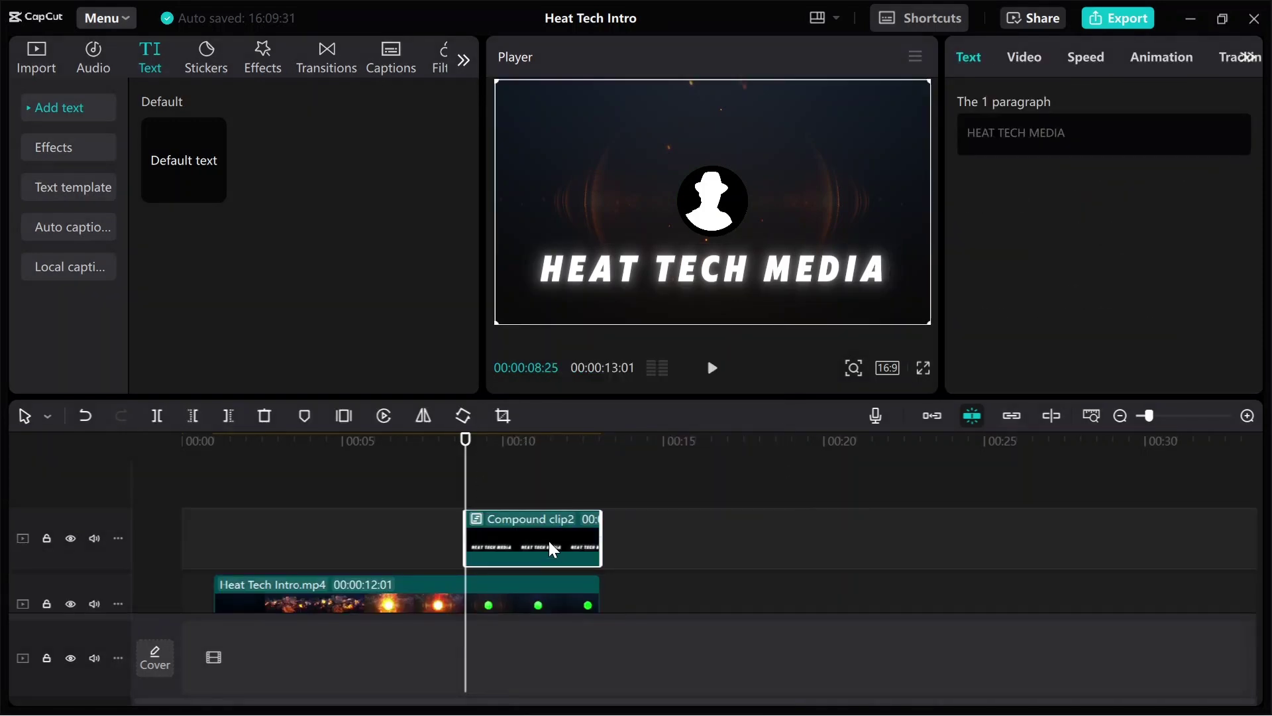
Step: Apply a feathered Horizontal mask to Compound clip2, positioned below the logo
click(1026, 59)
click(1142, 106)
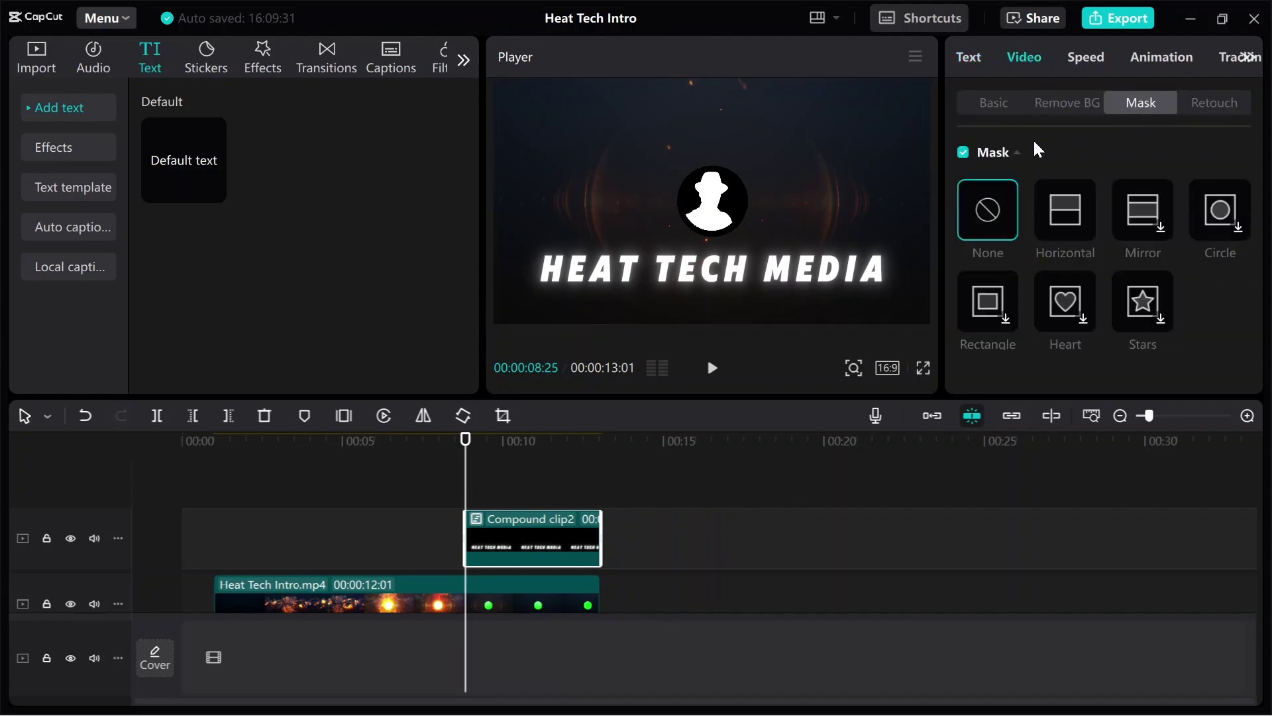
click(1071, 210)
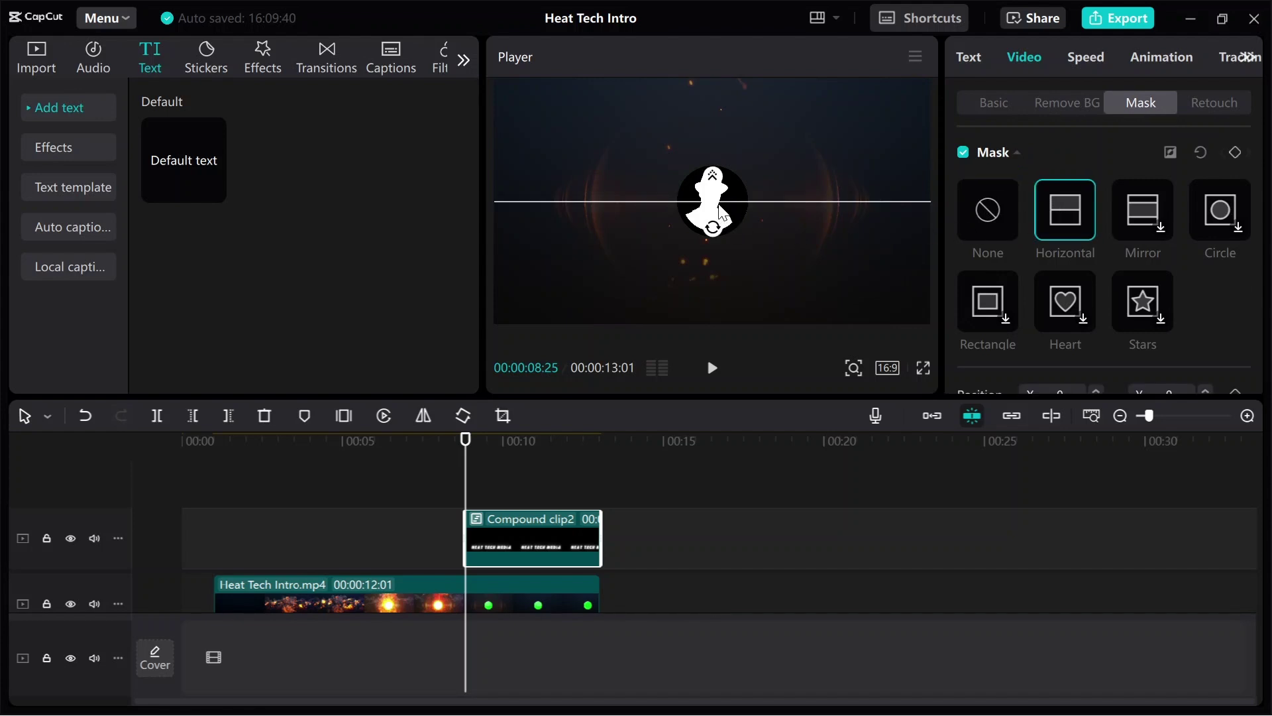
drag(721, 211, 724, 241)
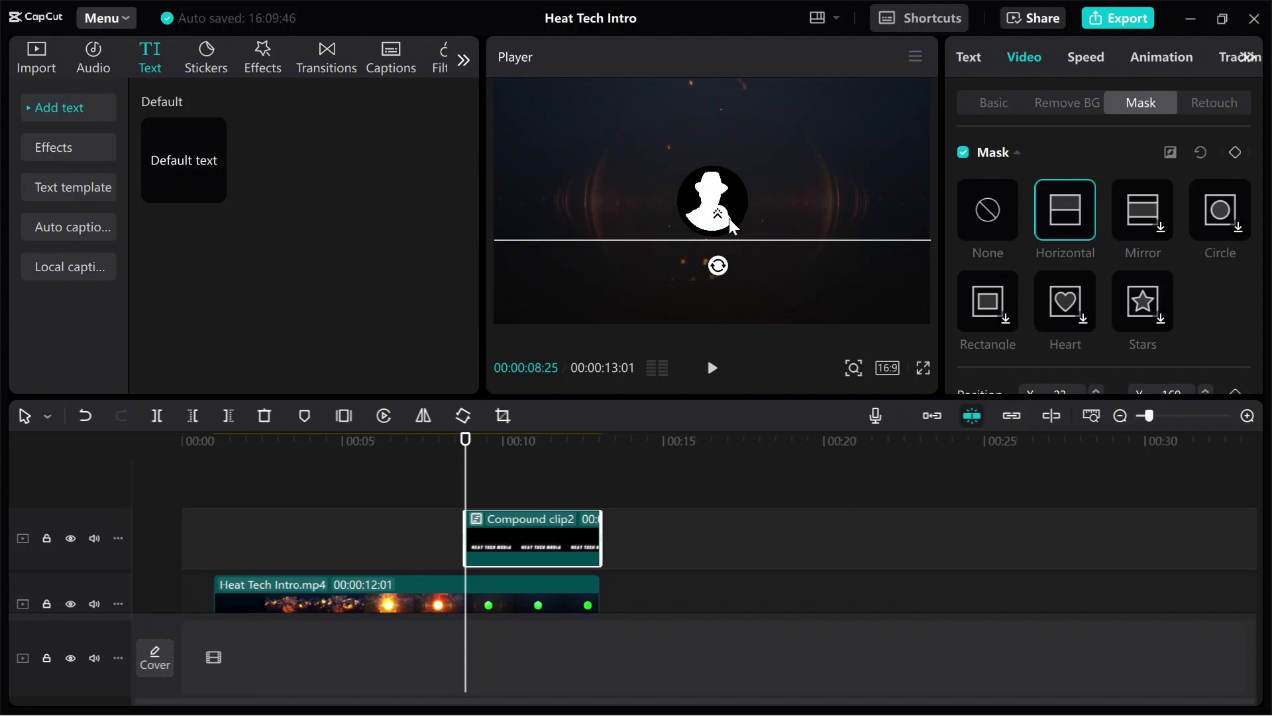
drag(718, 214, 718, 206)
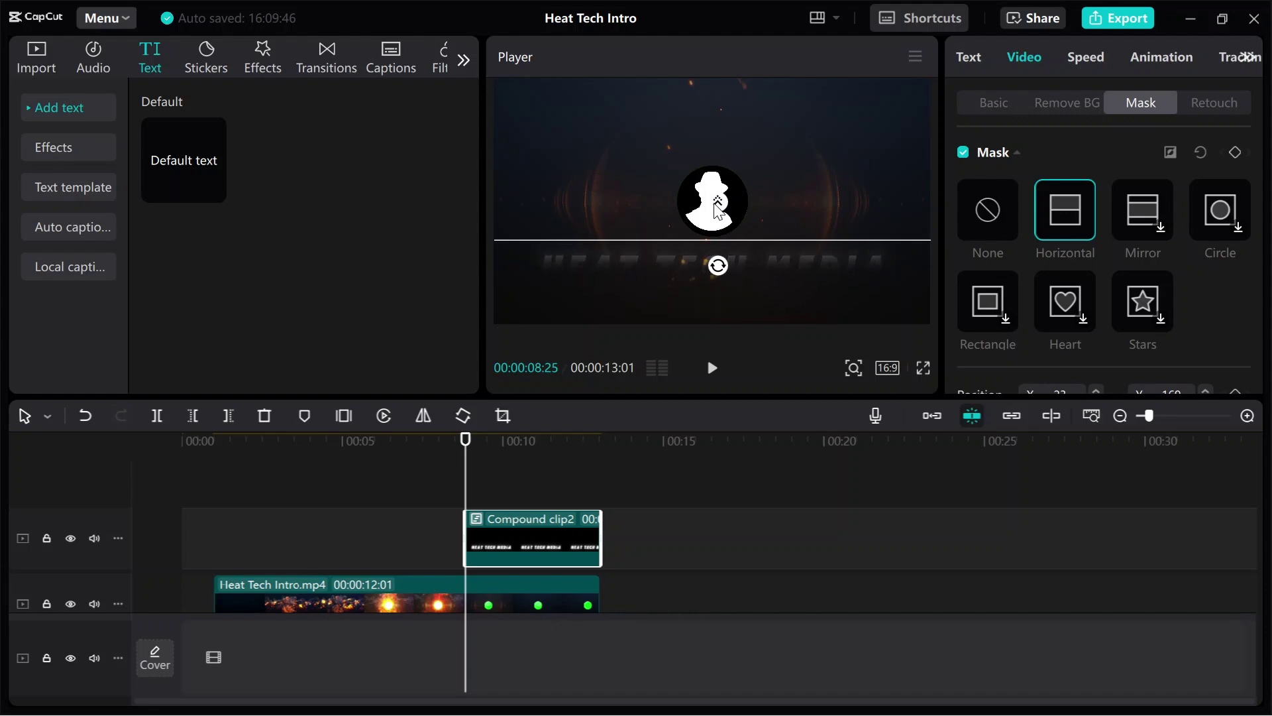
Step: Keyframe the mask at the clip start, then lower it at 13:01 to reveal the title
click(1231, 153)
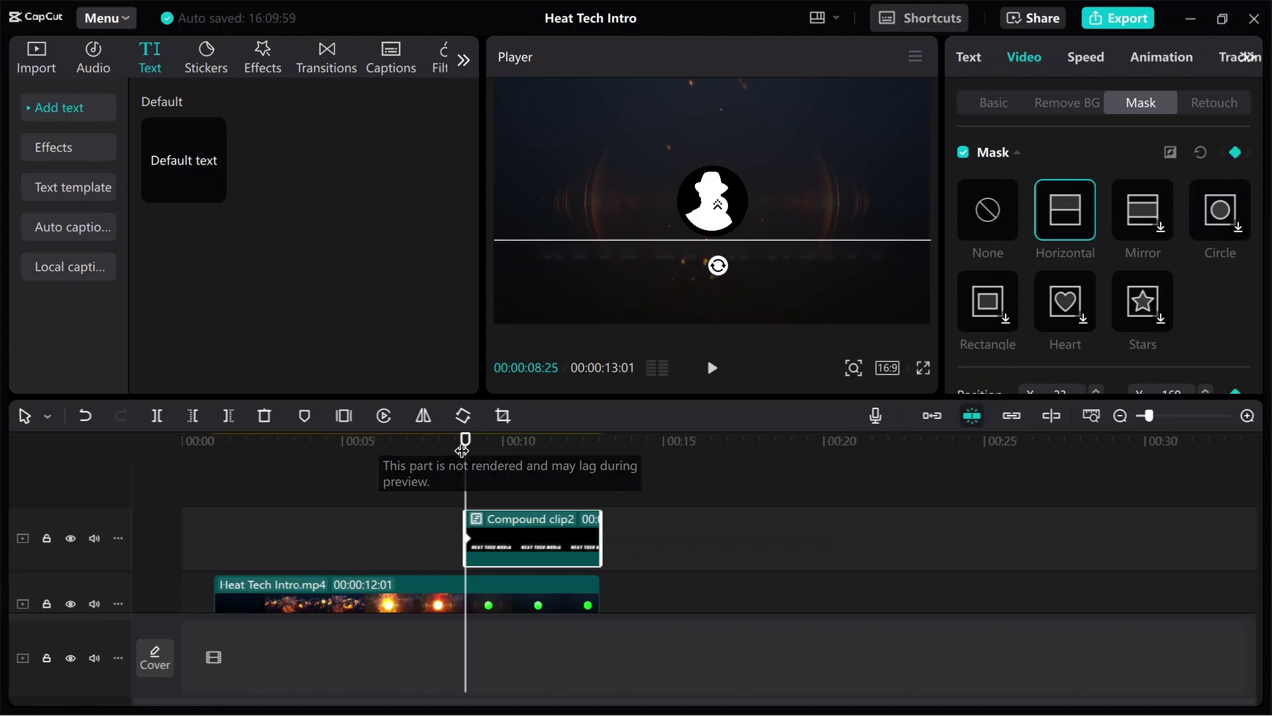
drag(469, 443, 601, 445)
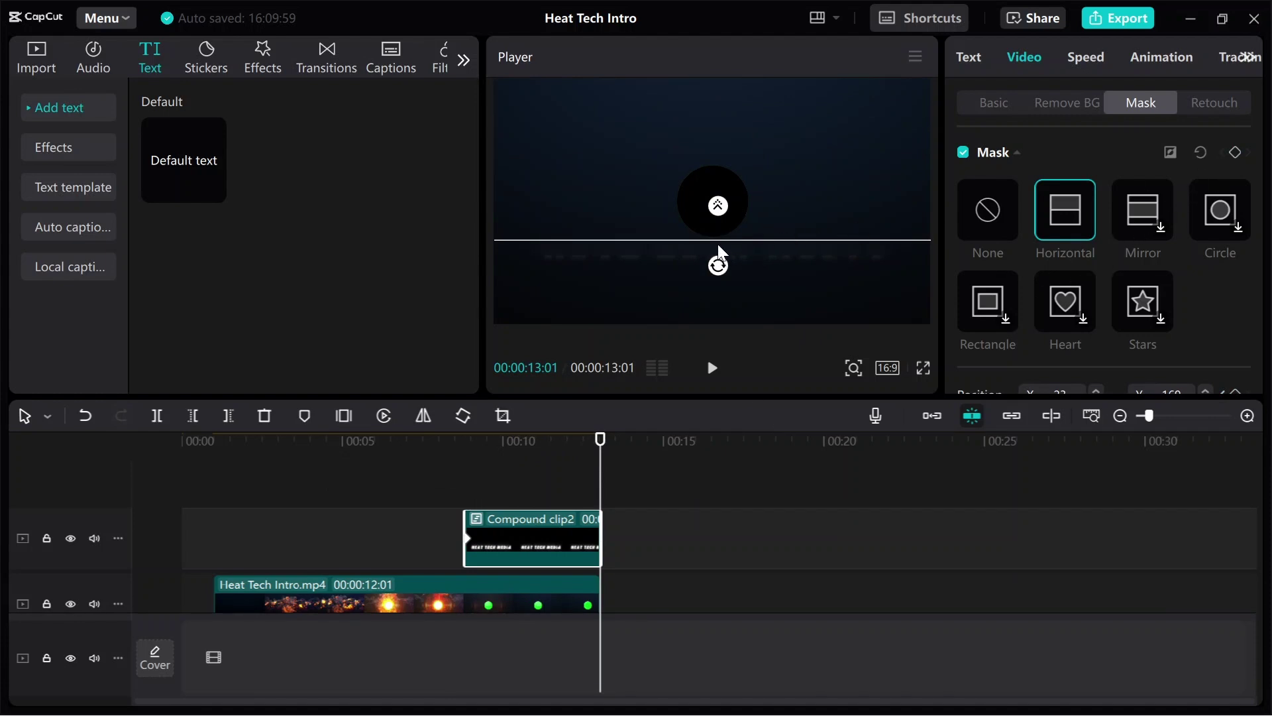
drag(720, 247, 723, 307)
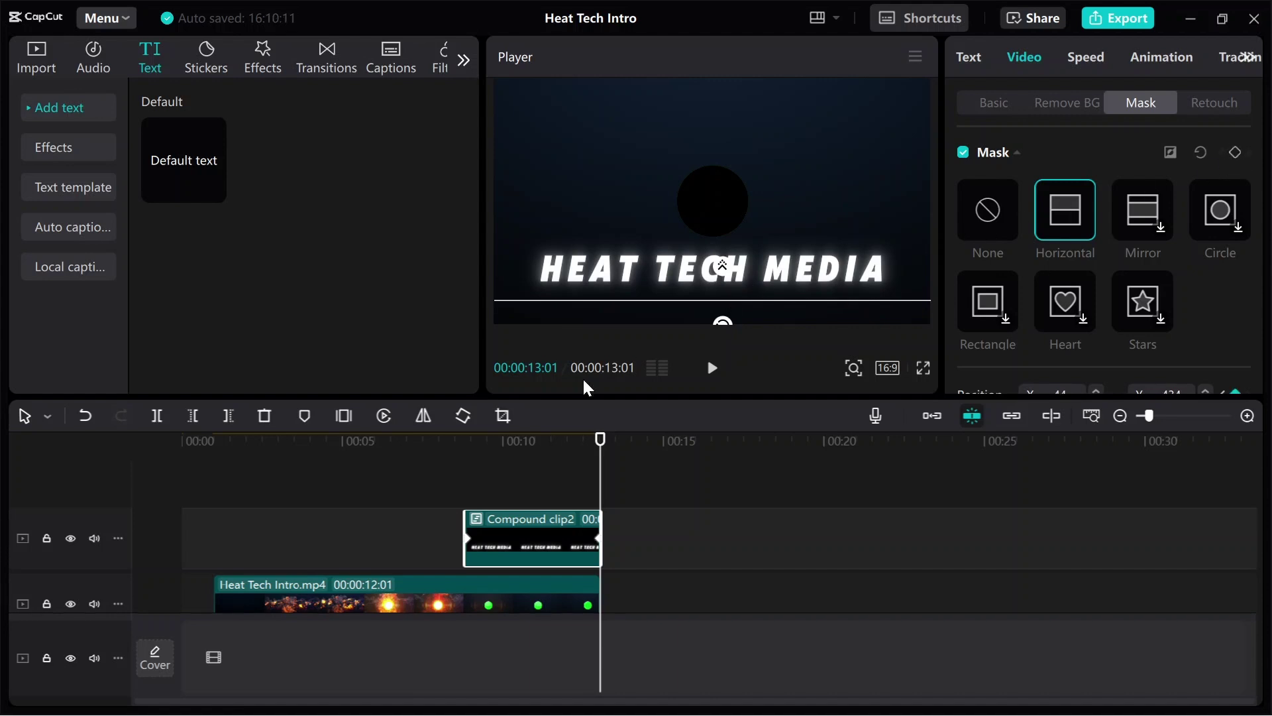
Step: Play back the HEAT TECH MEDIA reveal, then apply the Distort glitch effect to the title compound clip
click(486, 457)
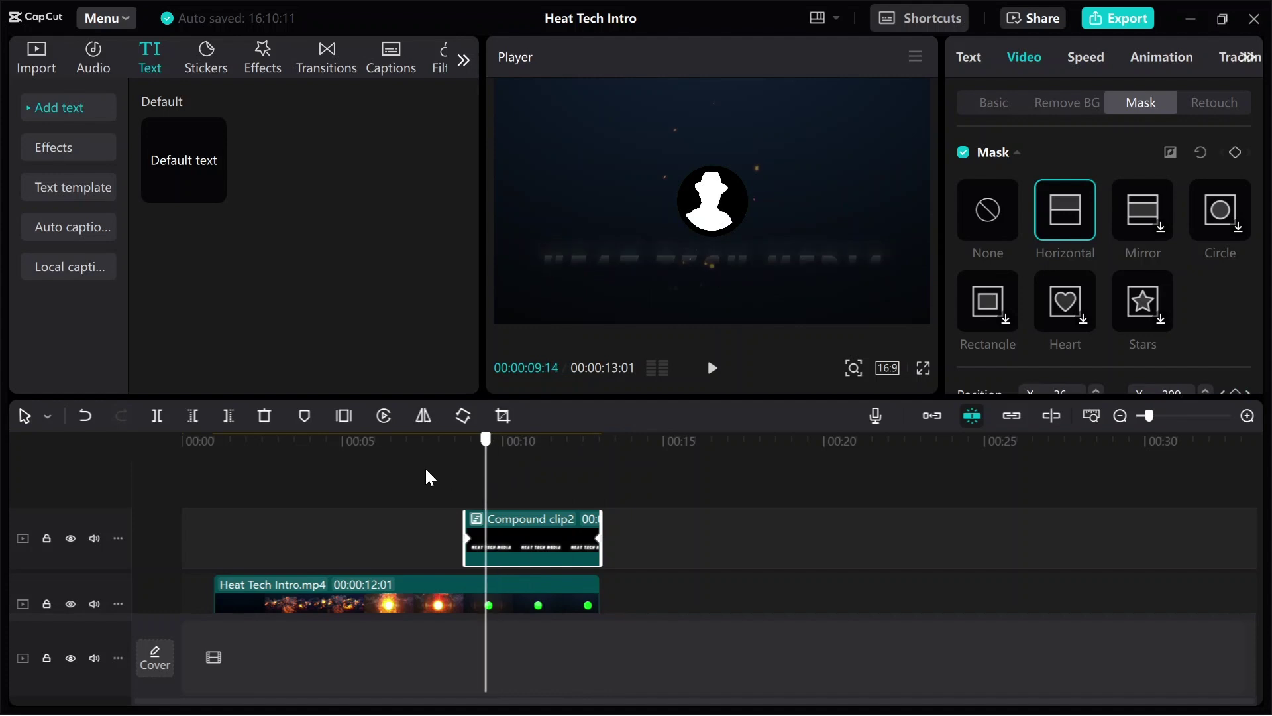
click(403, 464)
click(709, 371)
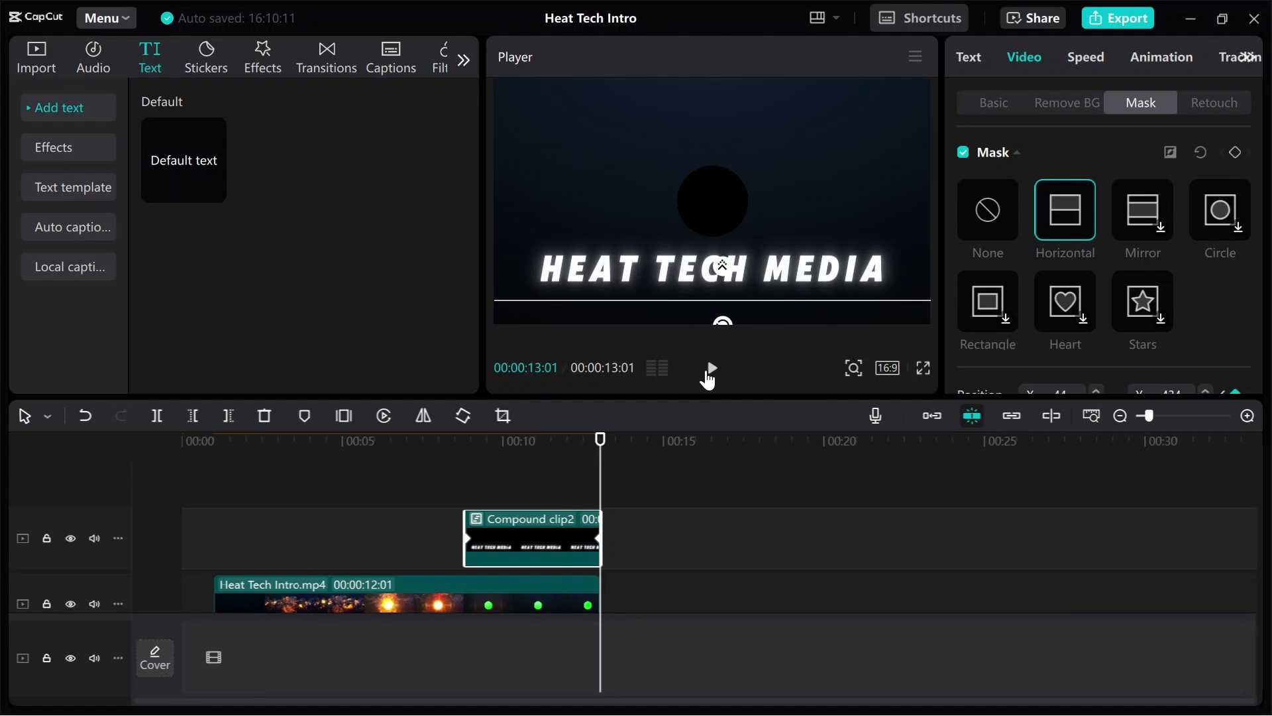
drag(602, 454, 422, 475)
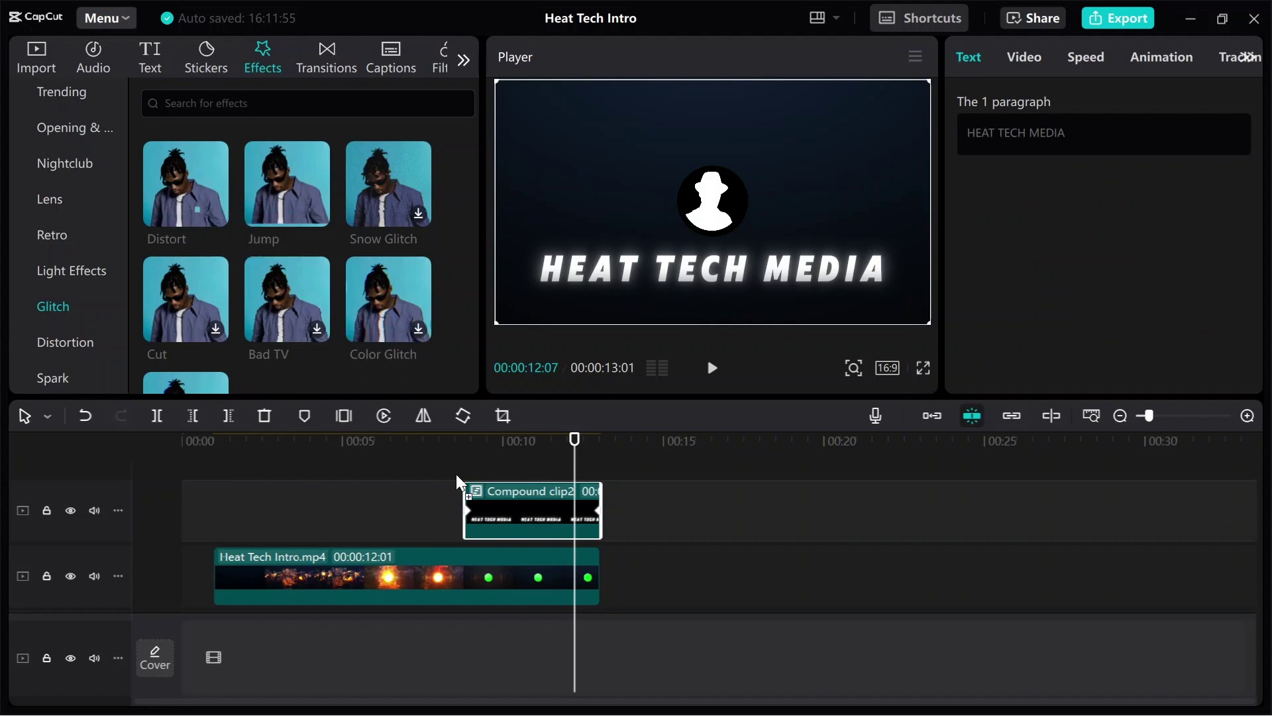
drag(456, 476, 485, 500)
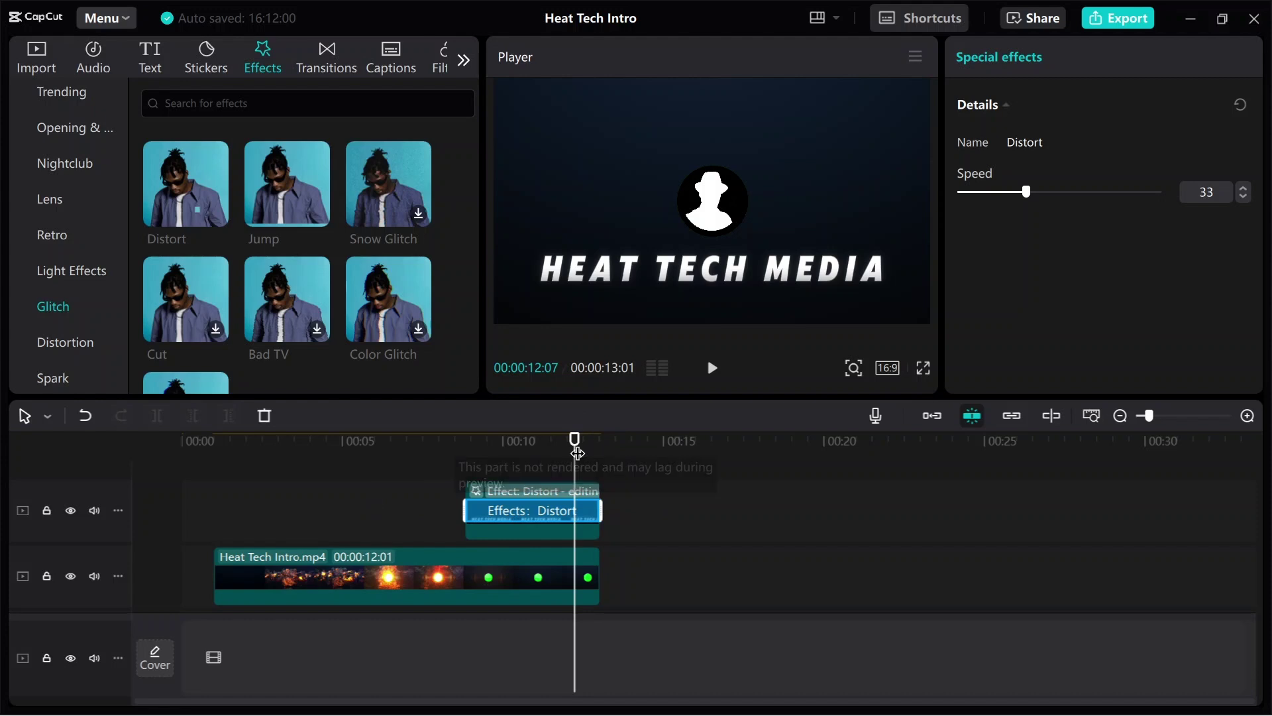
click(439, 468)
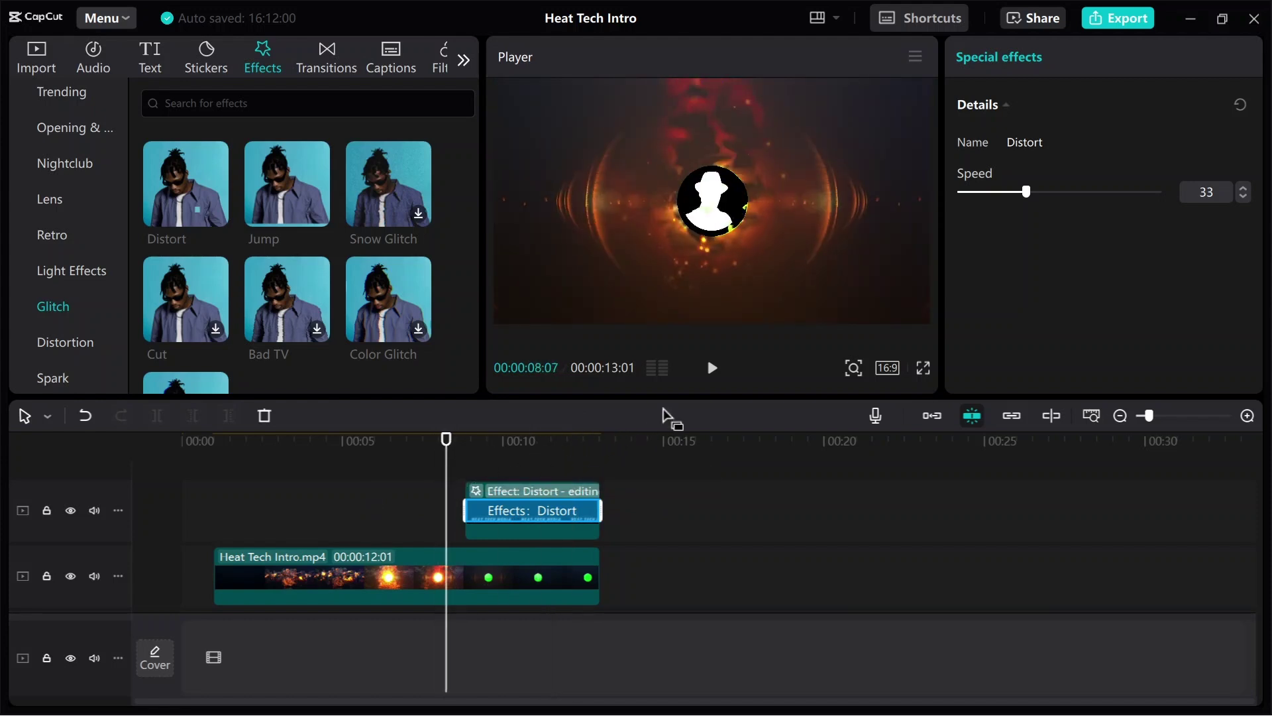
click(712, 369)
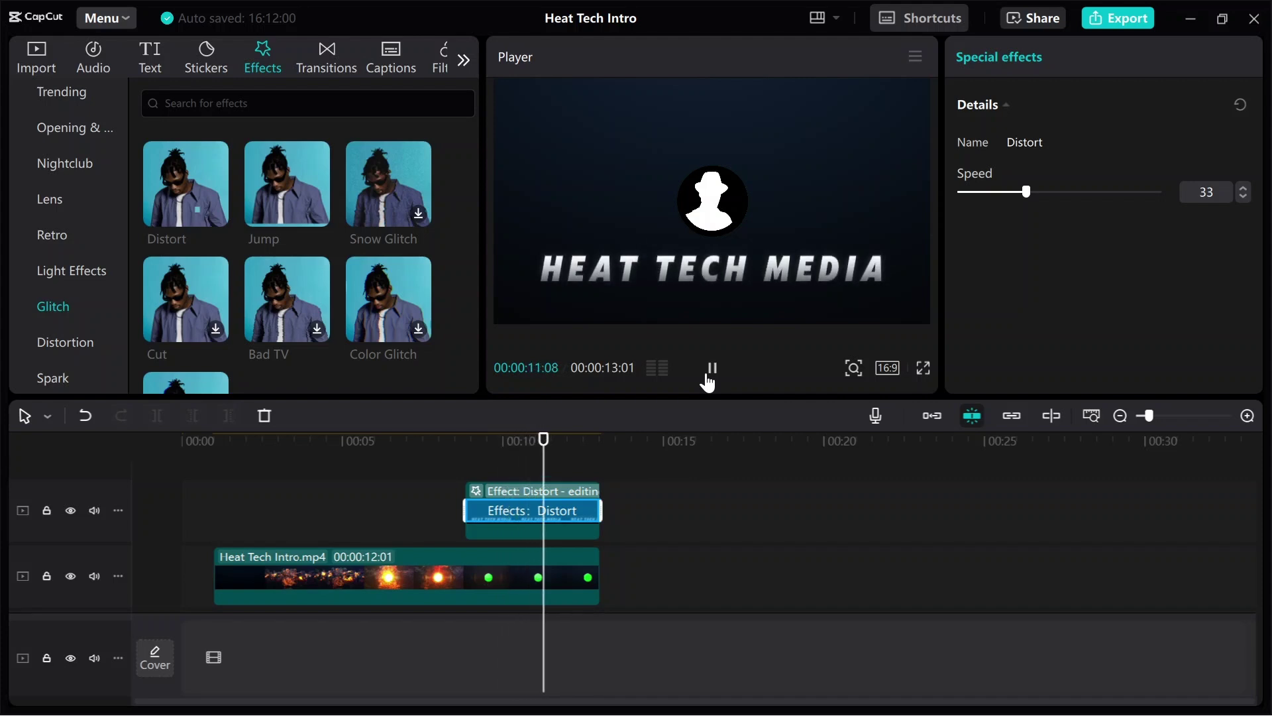
click(708, 375)
drag(567, 452, 455, 457)
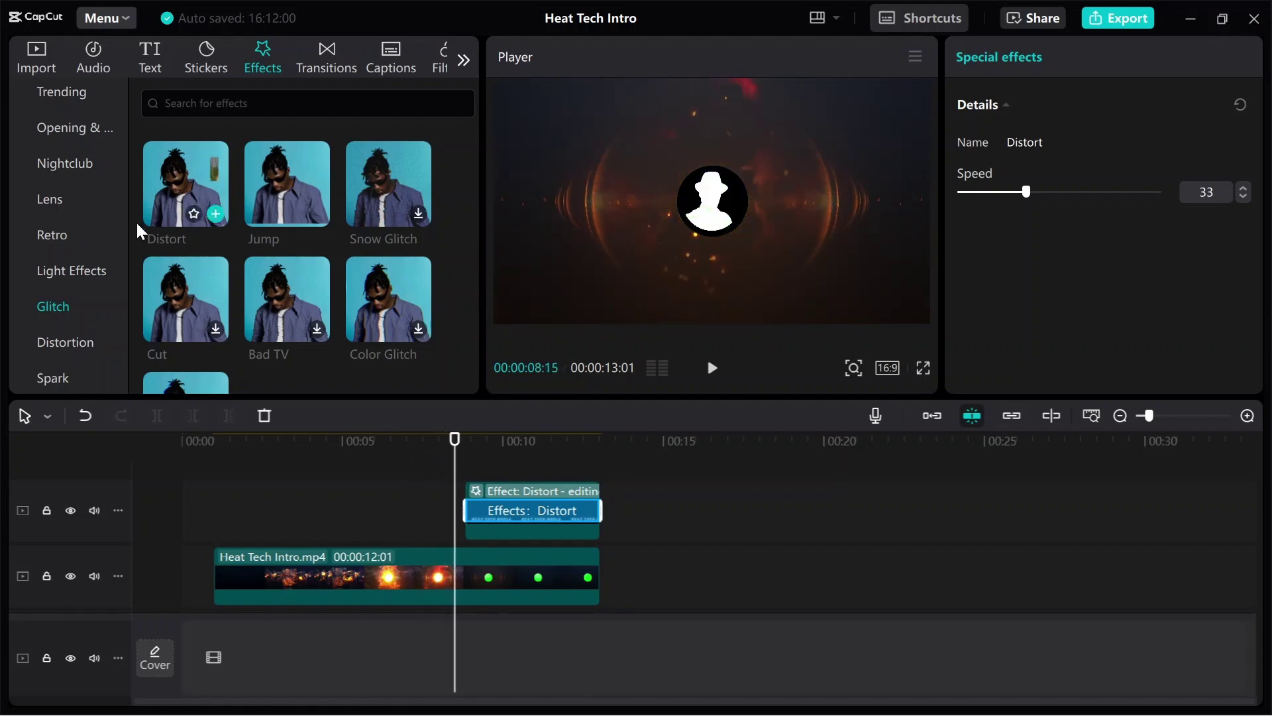
Step: Add the Light leak effect from Light Effects at the playhead over the title section
click(54, 198)
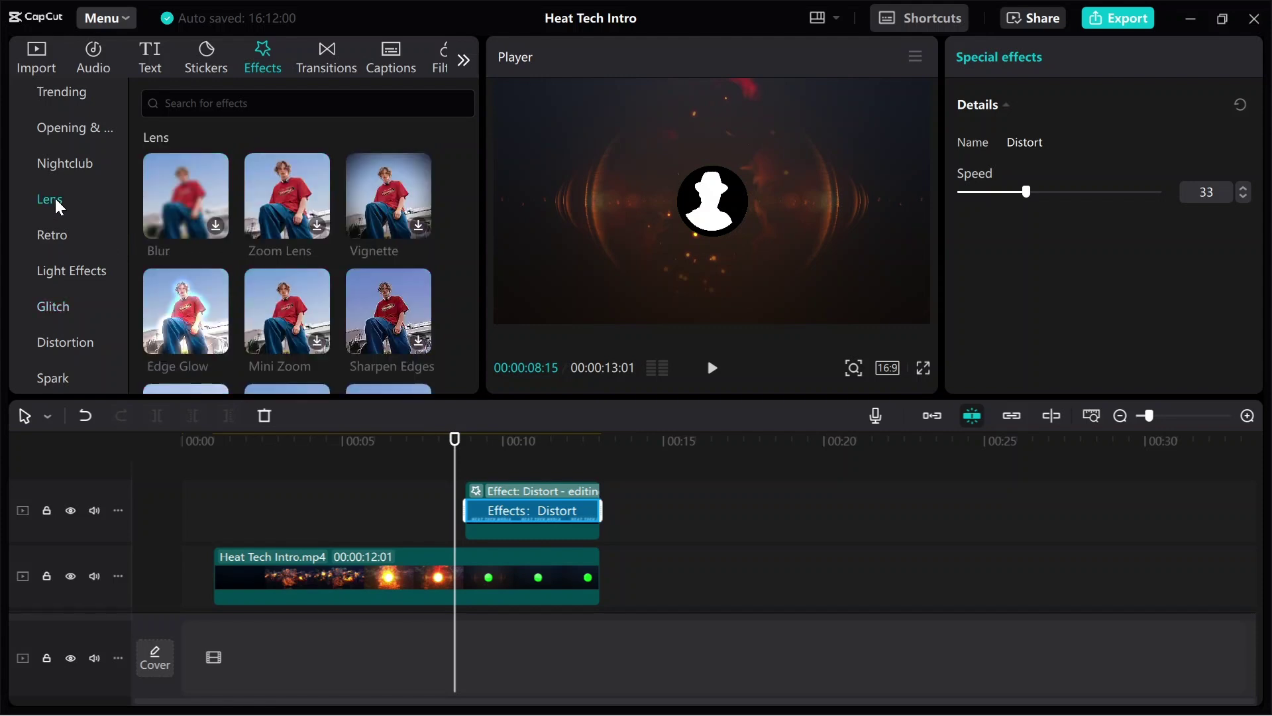
click(71, 282)
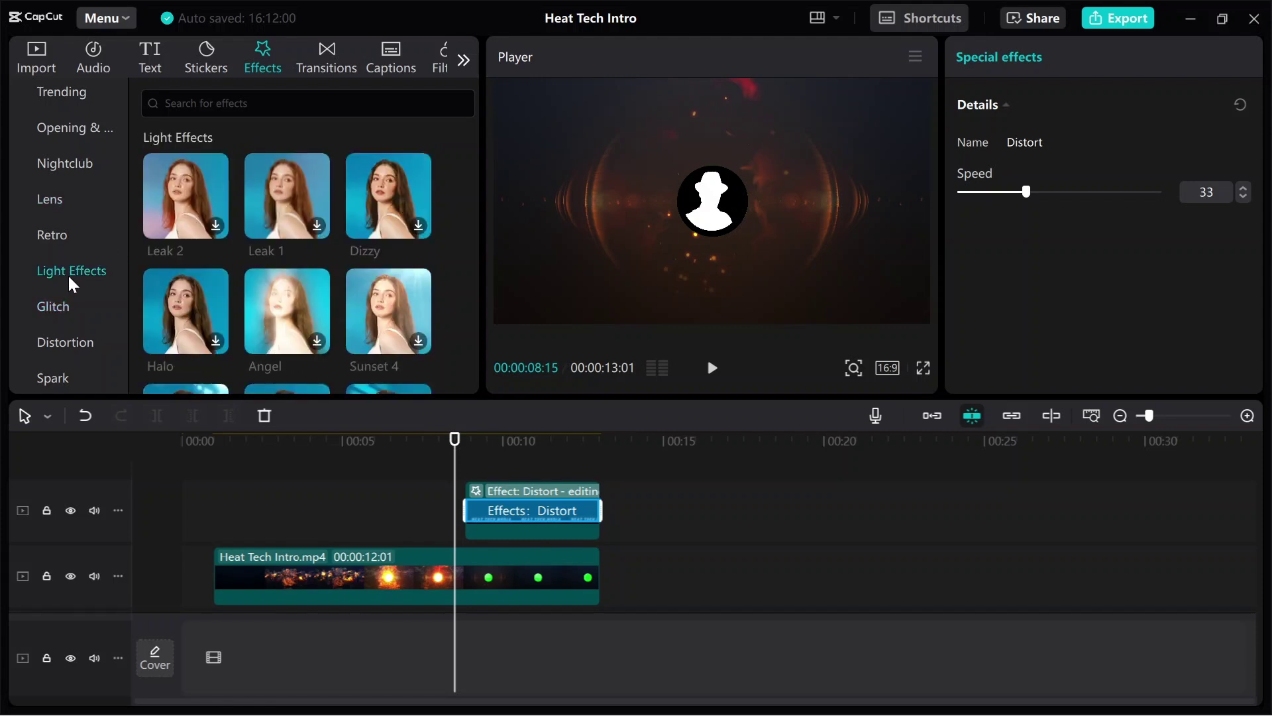
scroll(308, 218, down, 3)
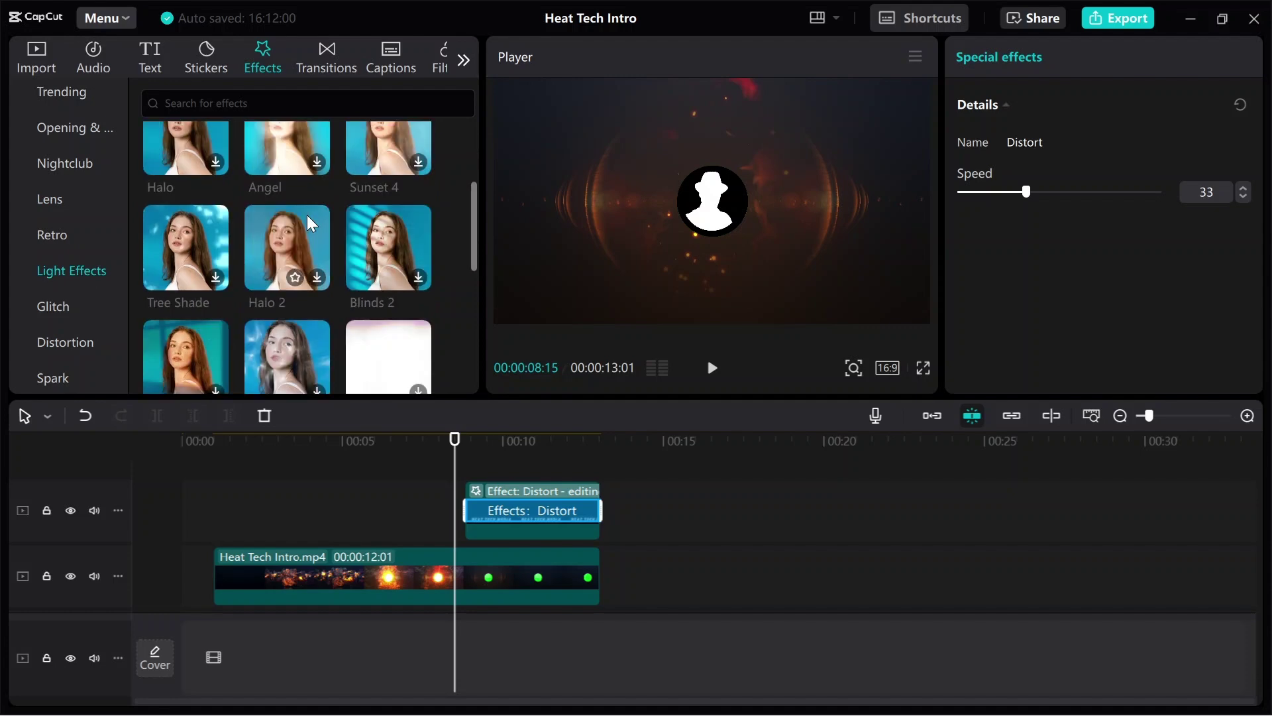
scroll(308, 215, down, 2)
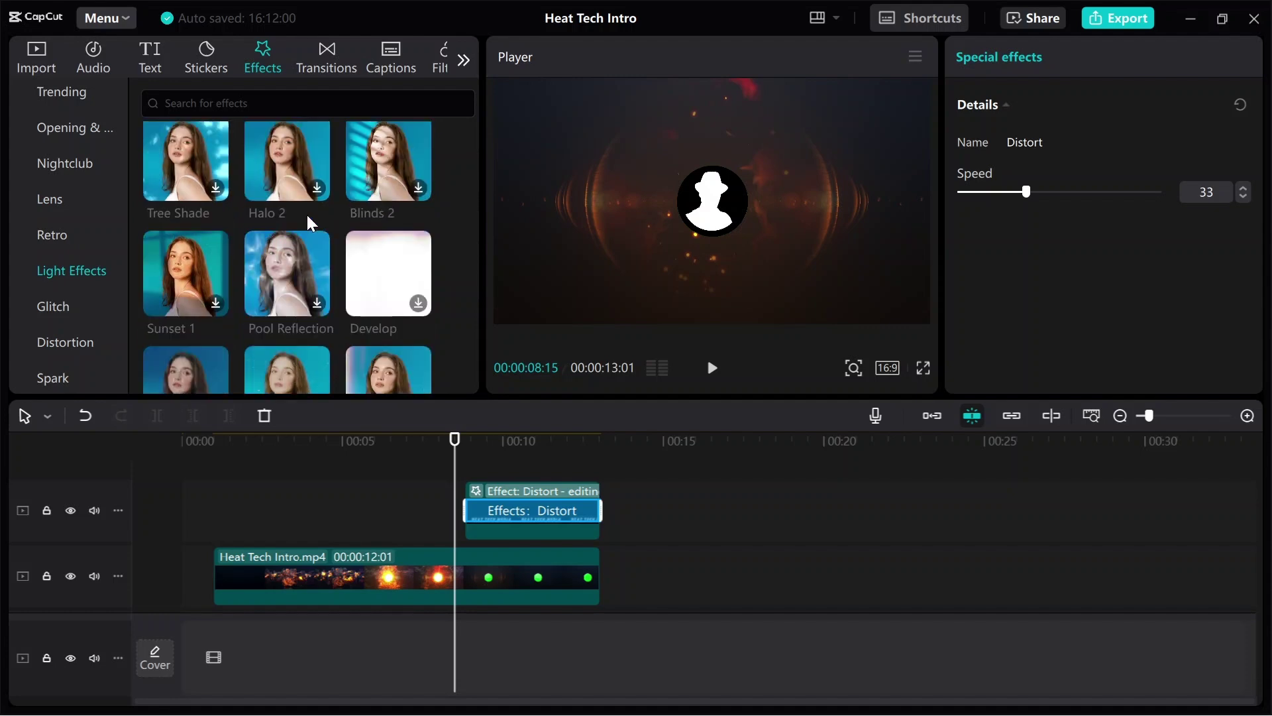
scroll(307, 213, down, 3)
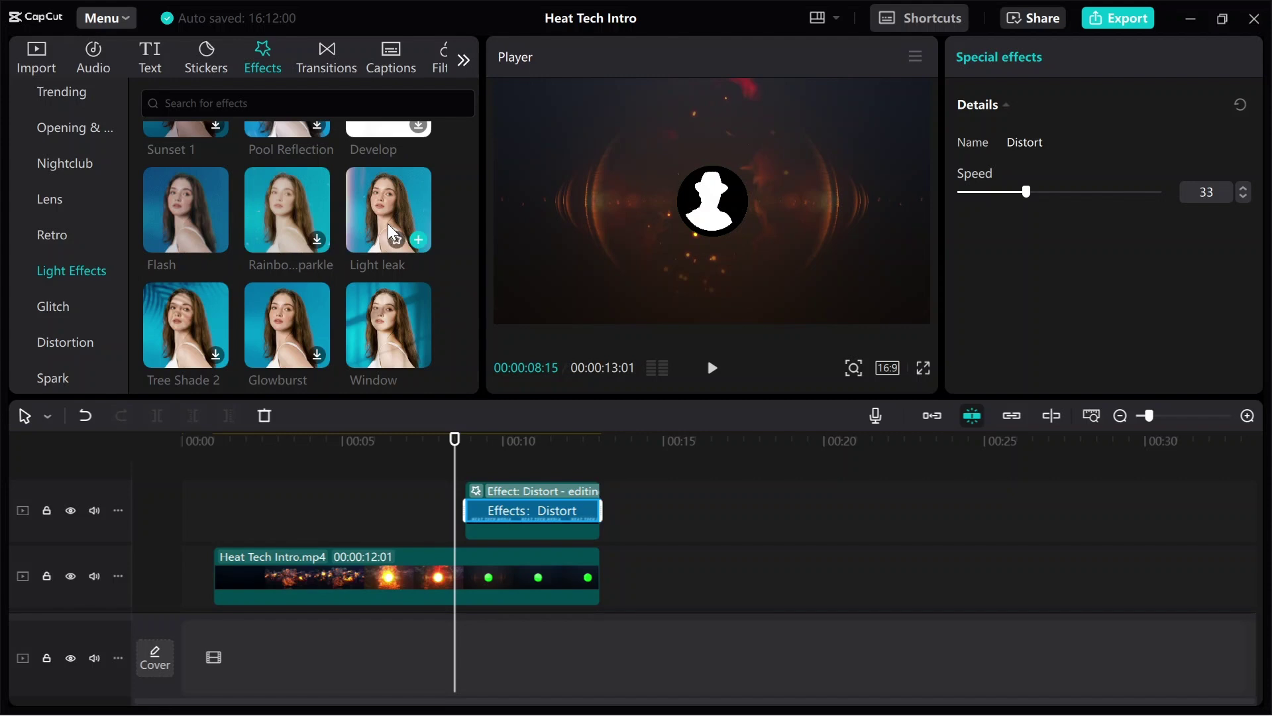
click(419, 240)
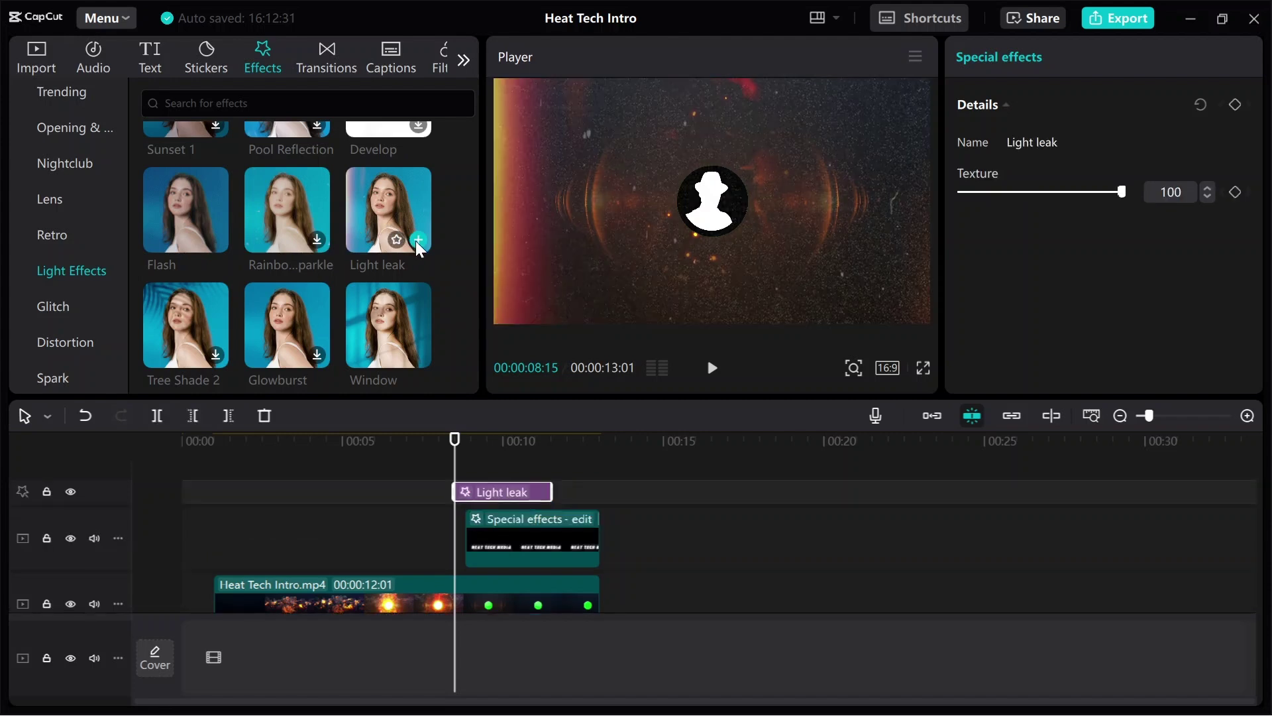
Step: Stretch the Light leak to the intro's end and bring up the favourite sound effects
drag(558, 494, 602, 493)
scroll(505, 487, down, 2)
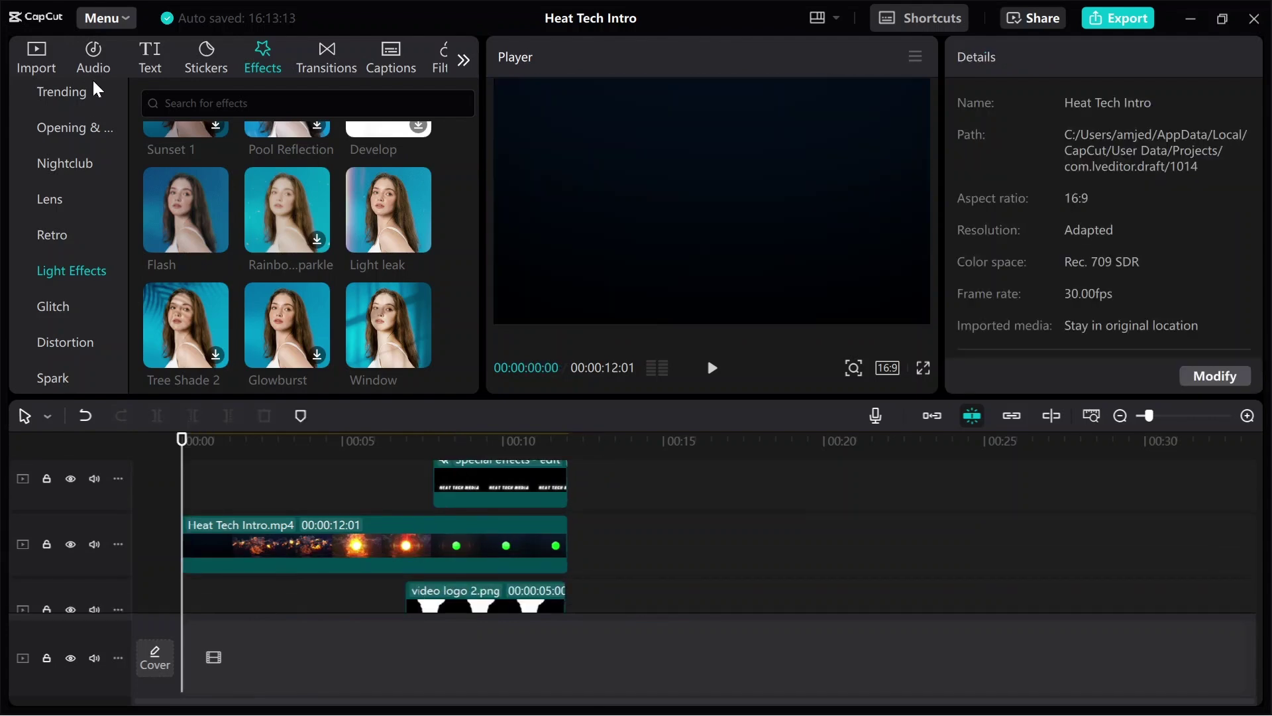
click(93, 68)
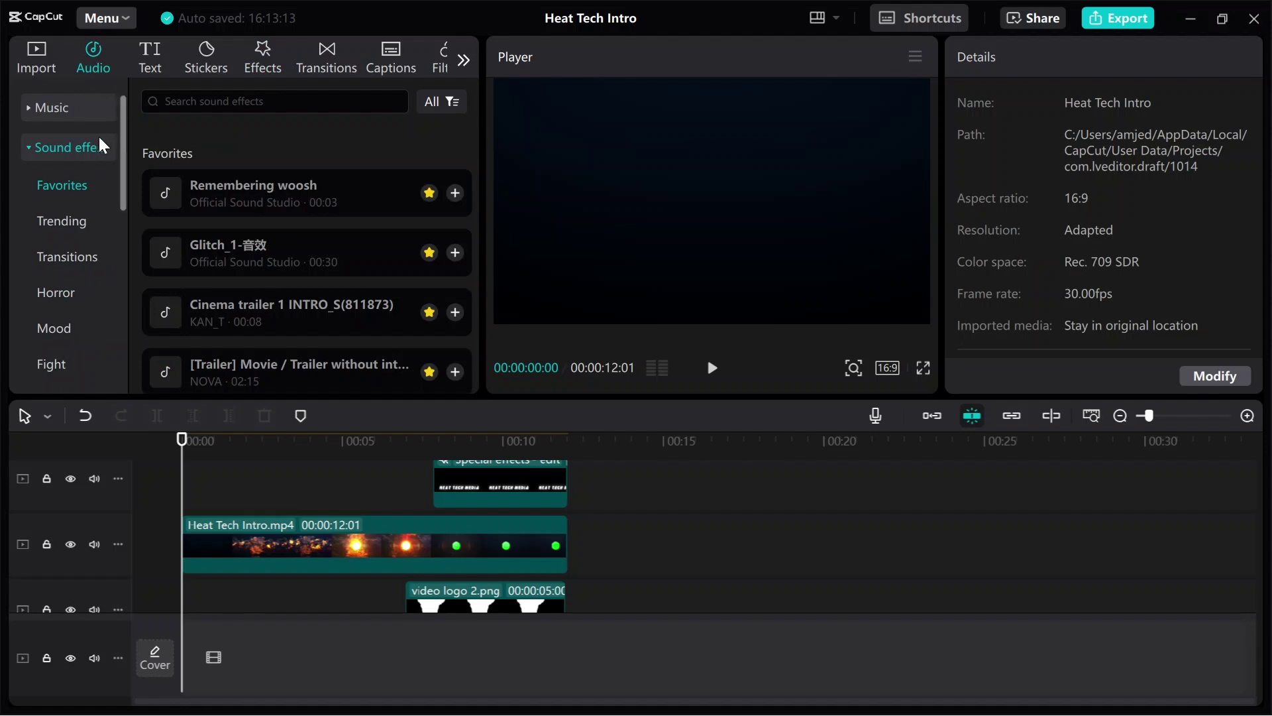